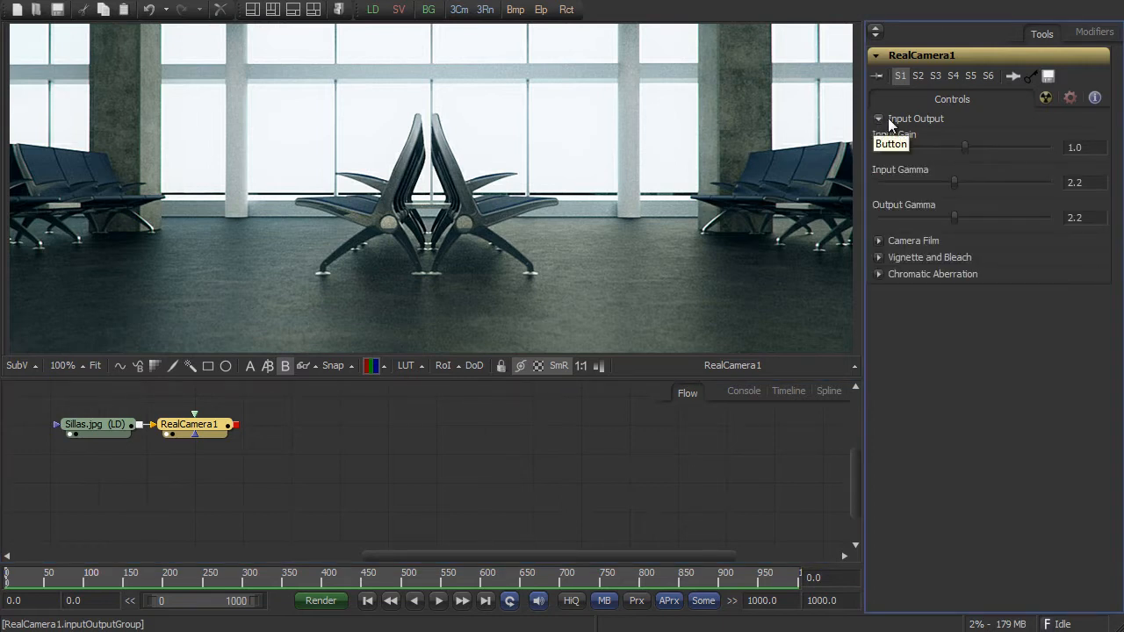
- Try different Input Gain, Input Gamma and Output Gamma values on the RealCamera1 node and undo the three changes
left_click_drag(964, 147, 954, 182)
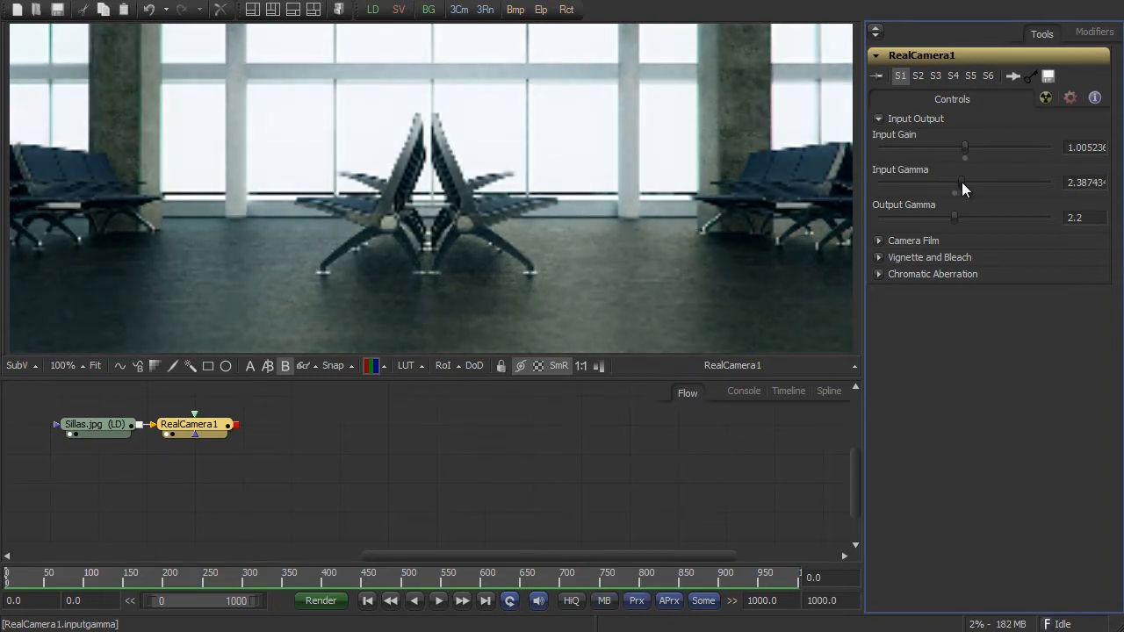
mouse_move(955, 220)
left_mouse_down()
mouse_move(984, 219)
mouse_move(928, 215)
mouse_move(954, 217)
left_mouse_up()
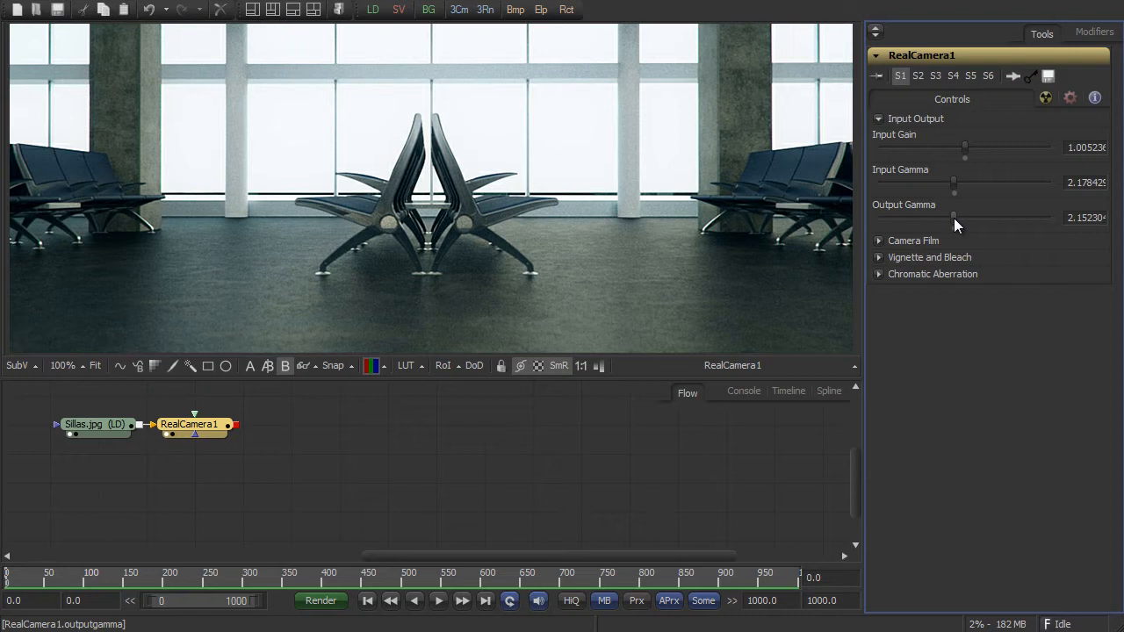
key("ctrl+z")
key("ctrl+z")
key("ctrl+z")
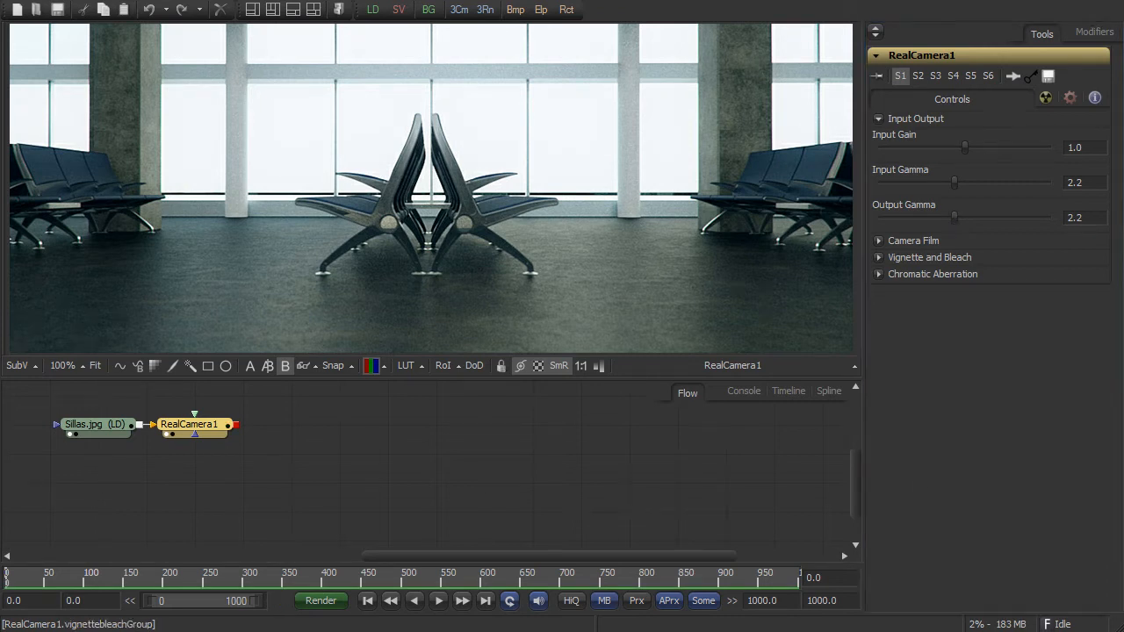
left_click(879, 118)
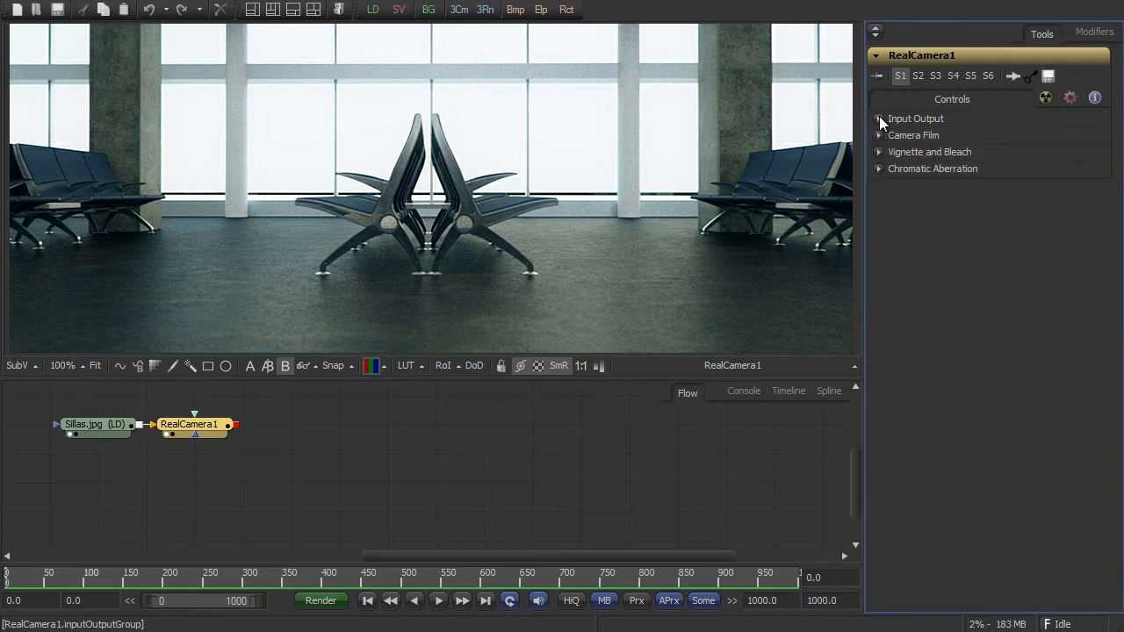
- Show the Camera Film settings of RealCamera1 and set the film to Agfacolor Futura 100
left_click(879, 136)
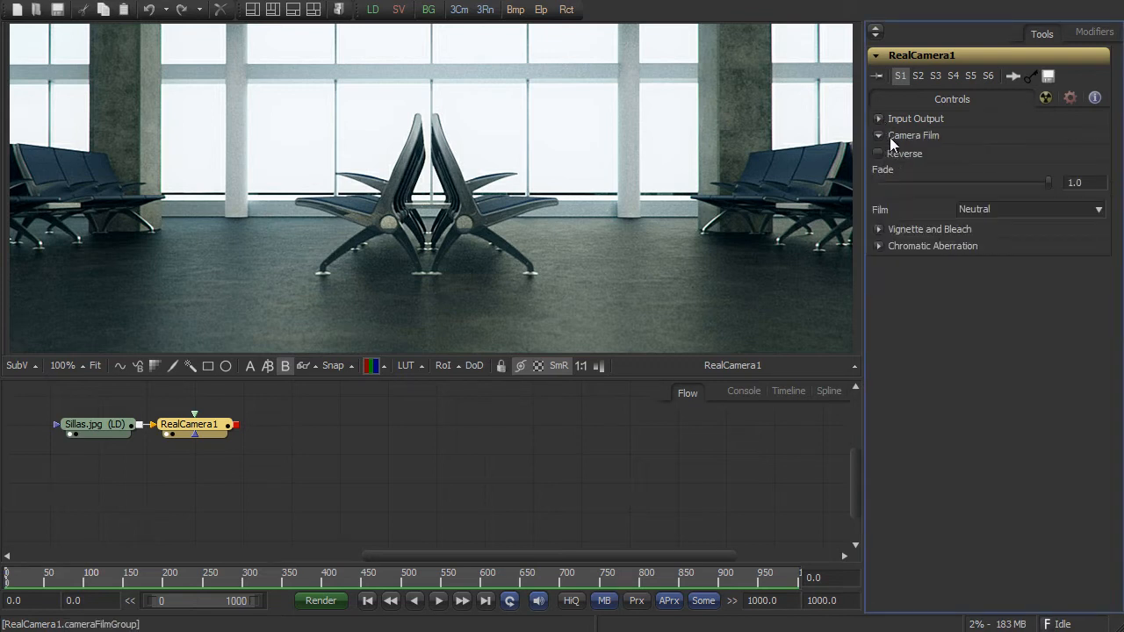
left_click(974, 209)
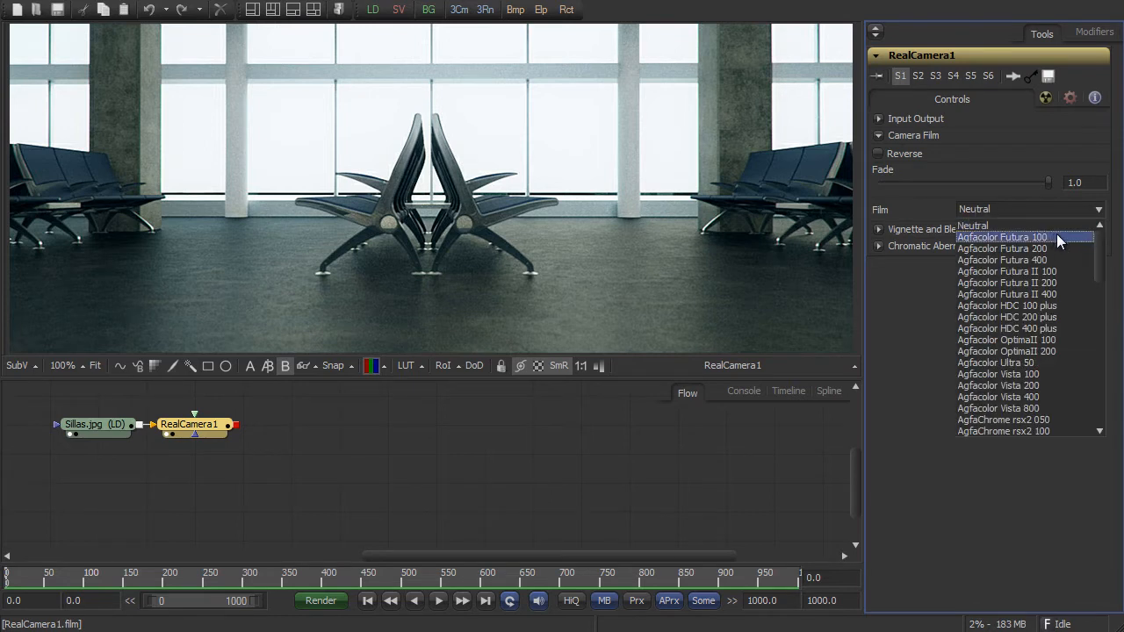
mouse_move(1102, 246)
left_mouse_down()
mouse_move(1096, 329)
mouse_move(1102, 246)
left_mouse_up()
left_click(1073, 237)
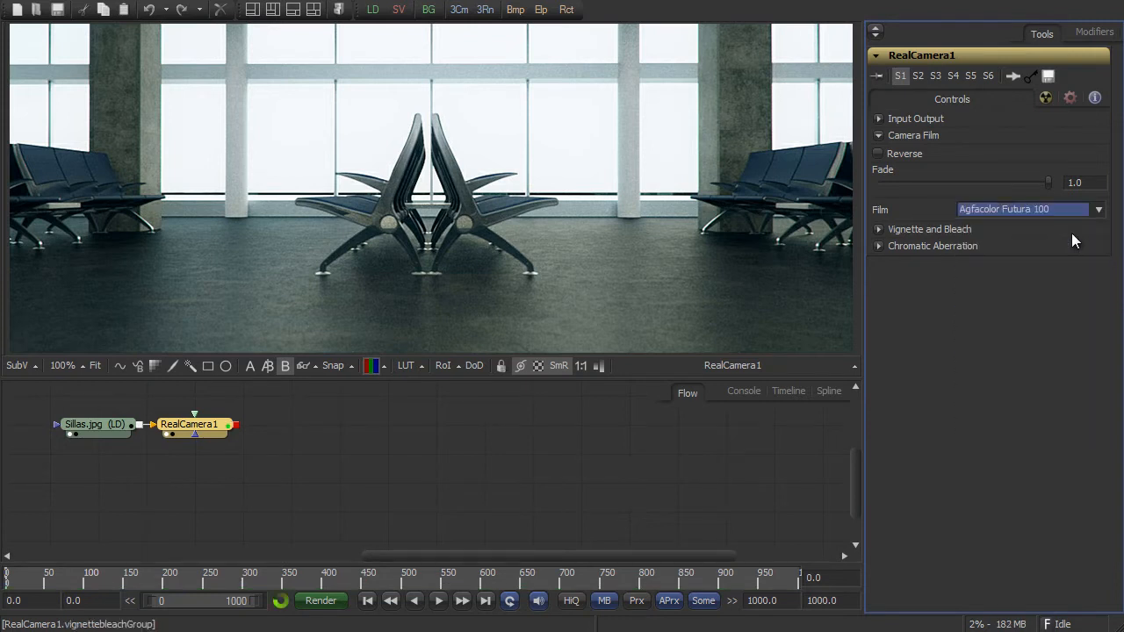
- Step through the Agfacolor film presets one by one up to Agfacolor Vista 200 to compare their looks
key("Down")
key("Down")
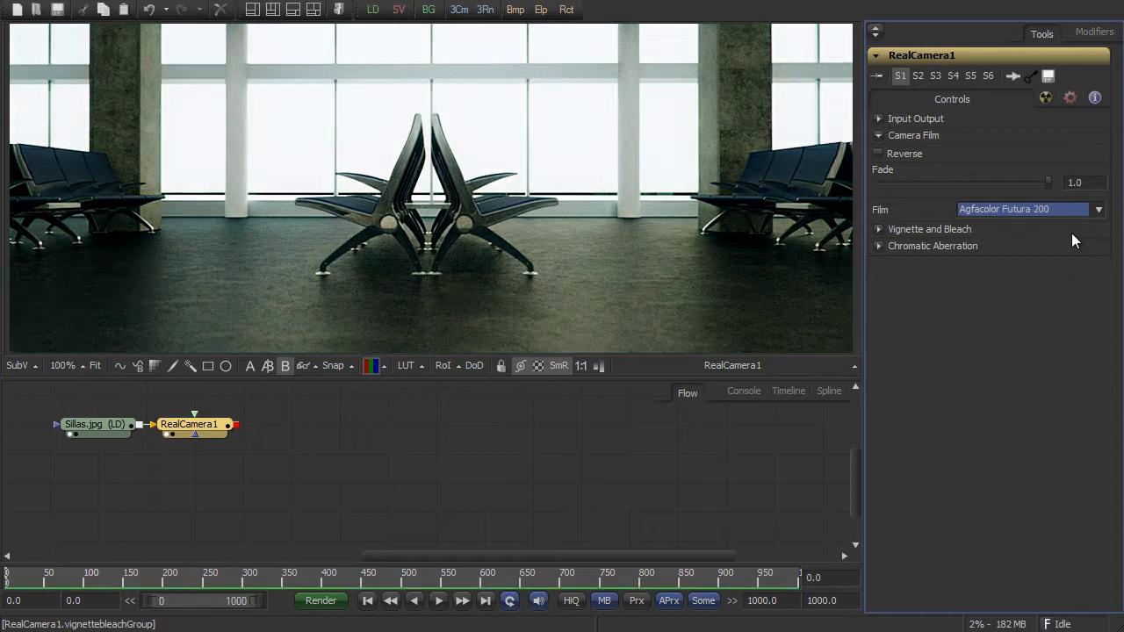
key("Down")
key("Down")
key("Down")
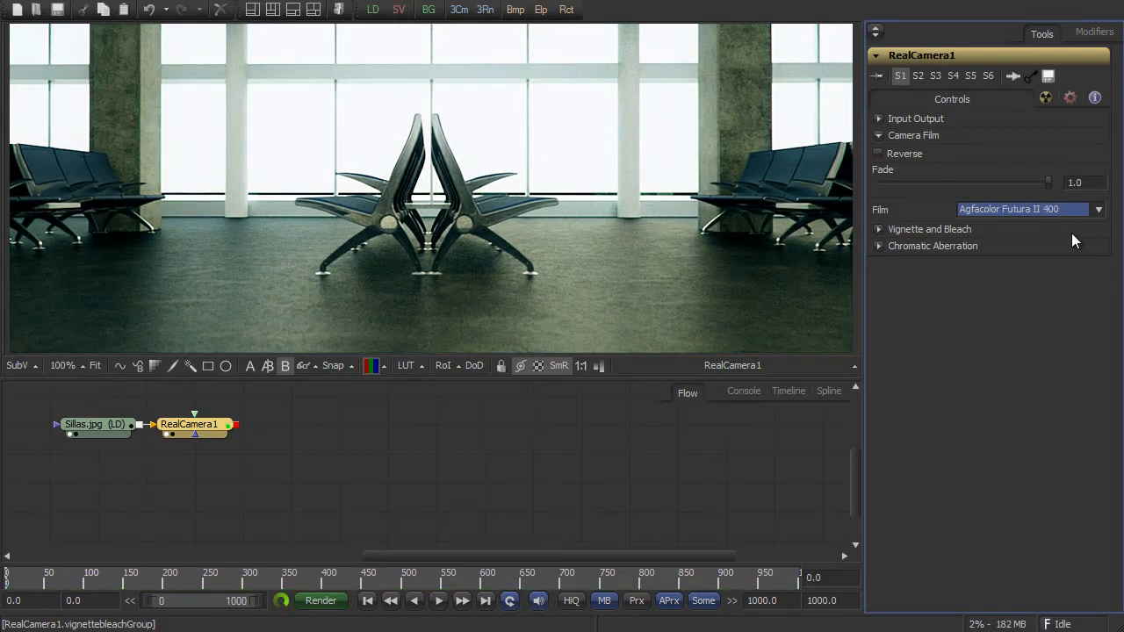
key("Down")
key("Down")
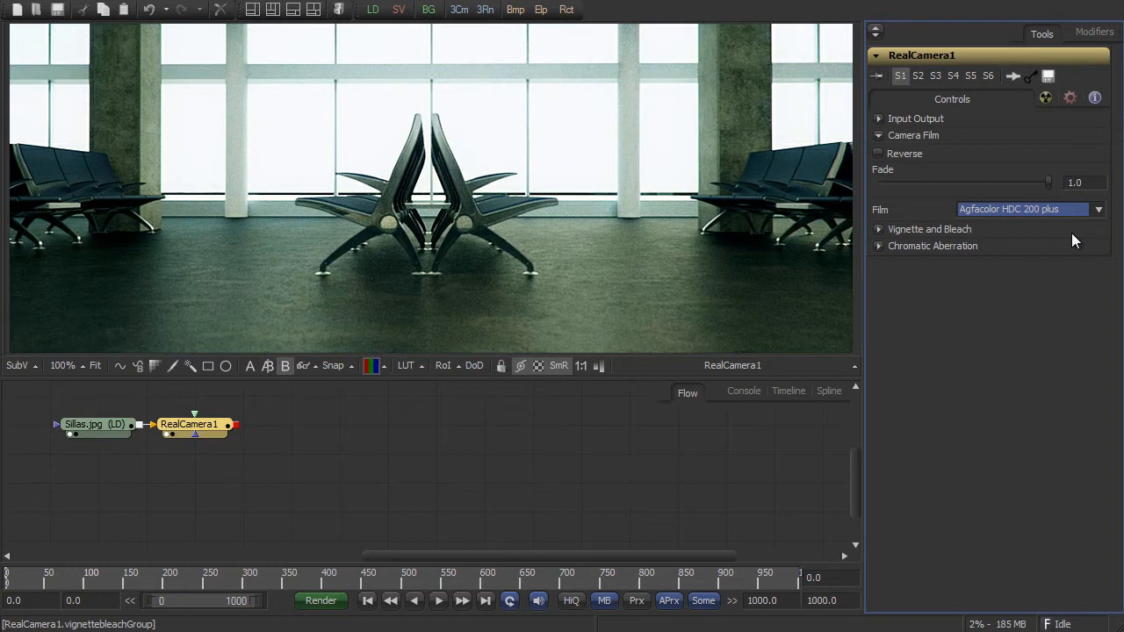
key("Down")
key("Down")
key("Down")
key("Down")
key("Down")
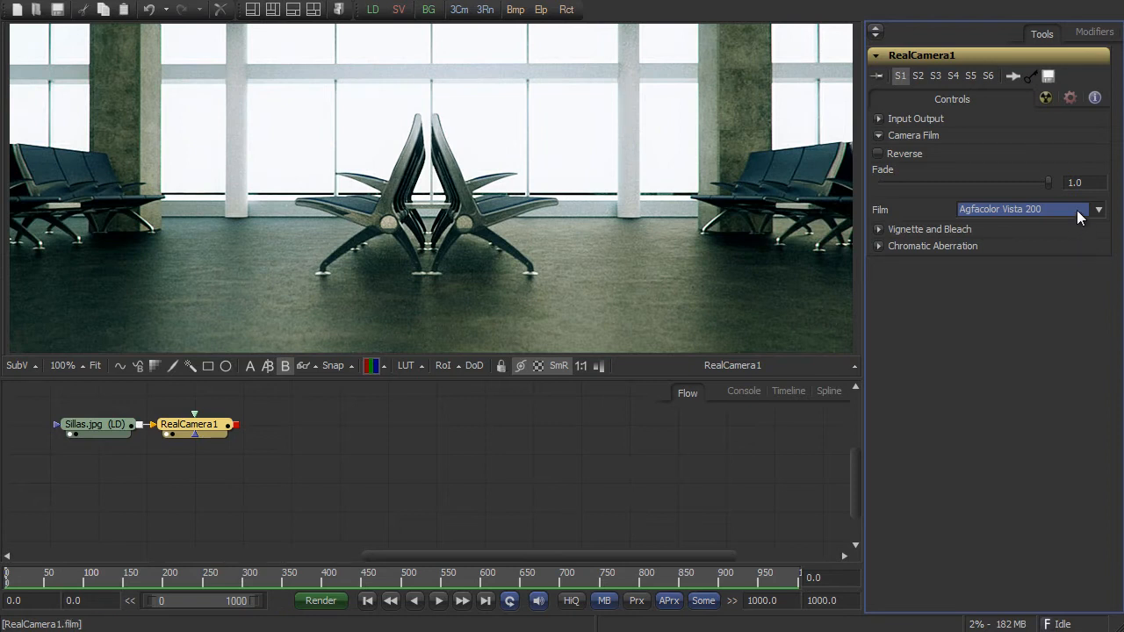
- Set the film to Dscs315_6 with Reverse enabled and a fade of about 0.26
left_click(1076, 210)
left_click(1011, 385)
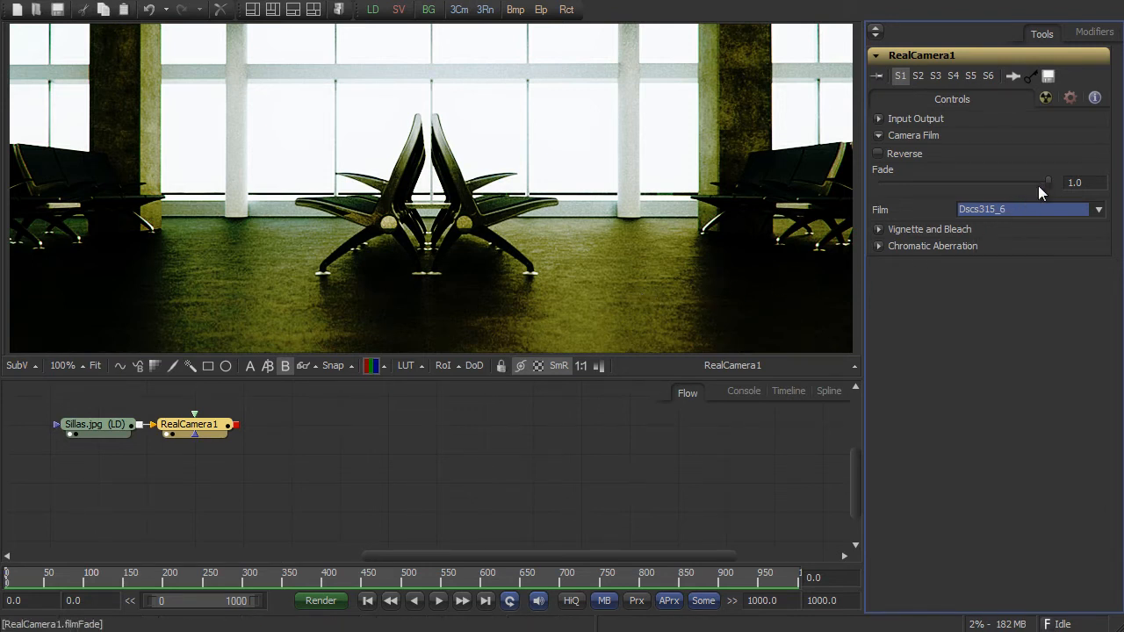
left_click_drag(1047, 181, 960, 179)
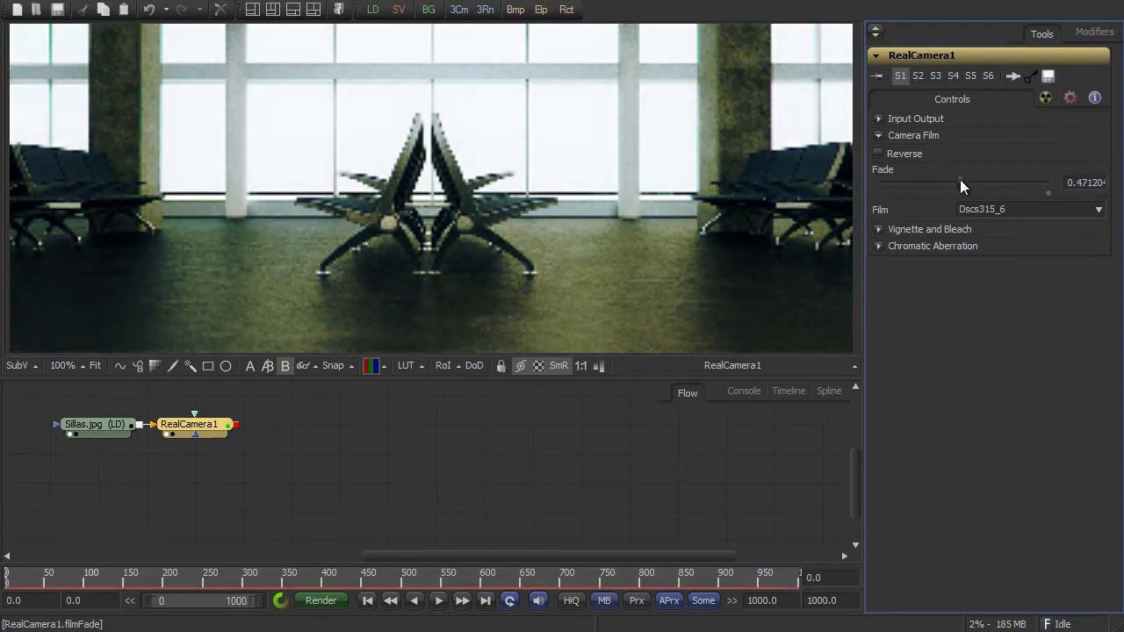
left_click(919, 155)
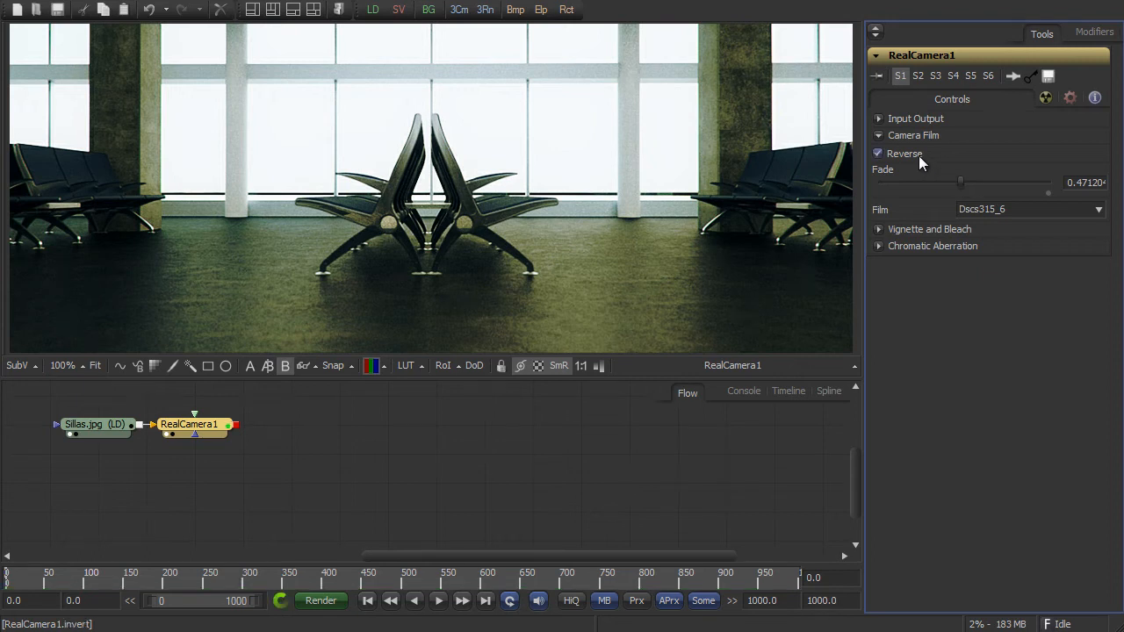
left_click_drag(960, 181, 925, 179)
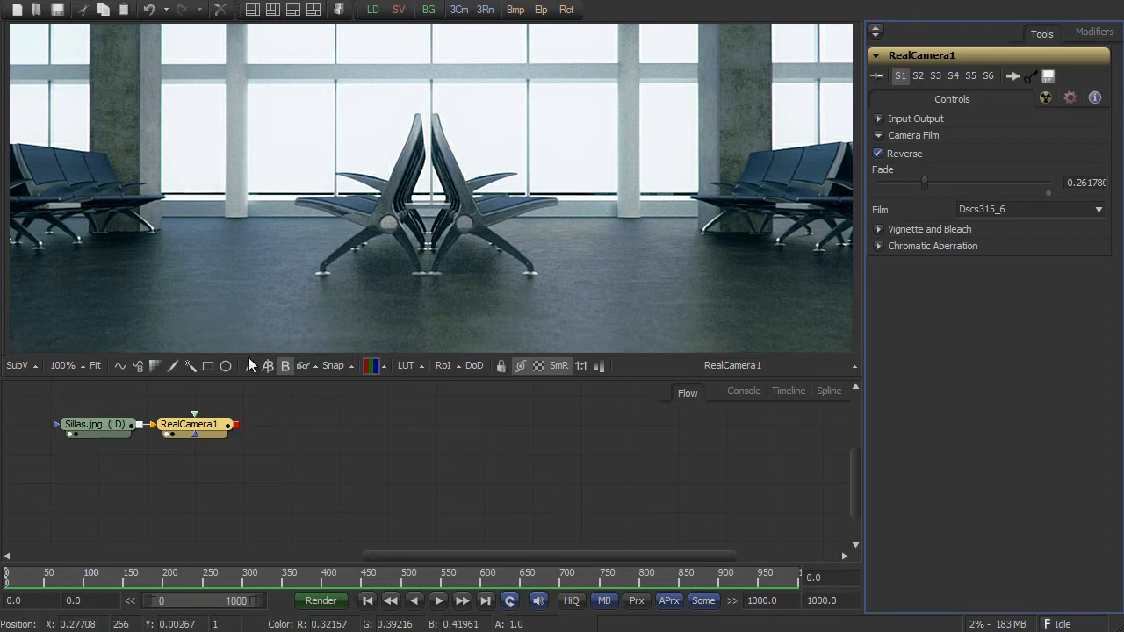
left_click(877, 134)
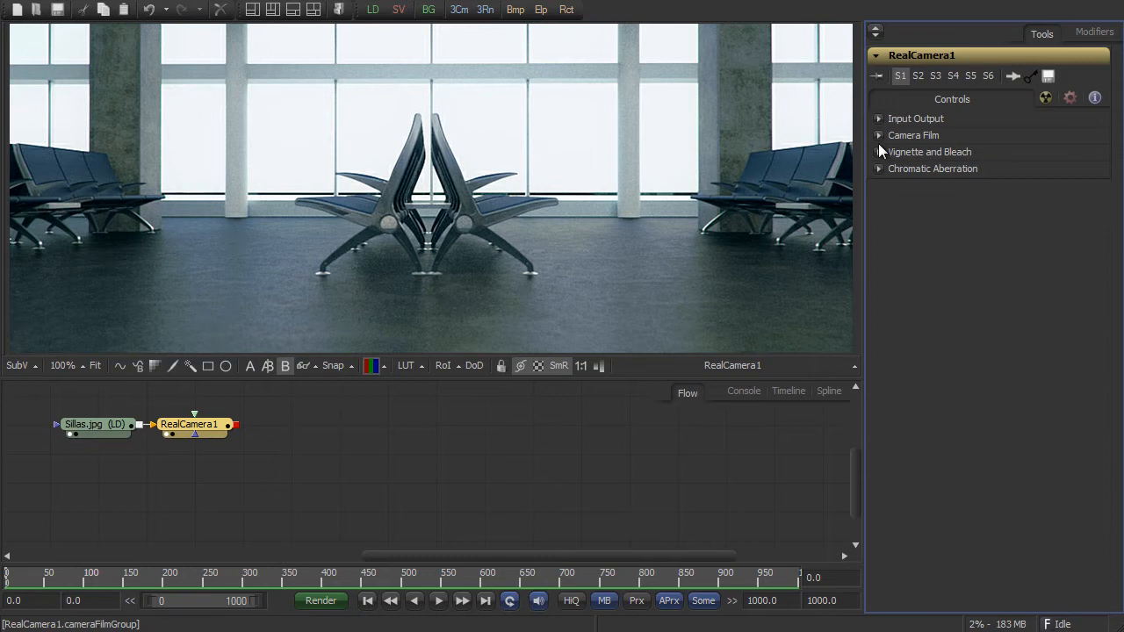
- Set the Vignette Value to about 0.07, and try a Silver Retention of about 0.43 before returning it to 0
left_click(878, 152)
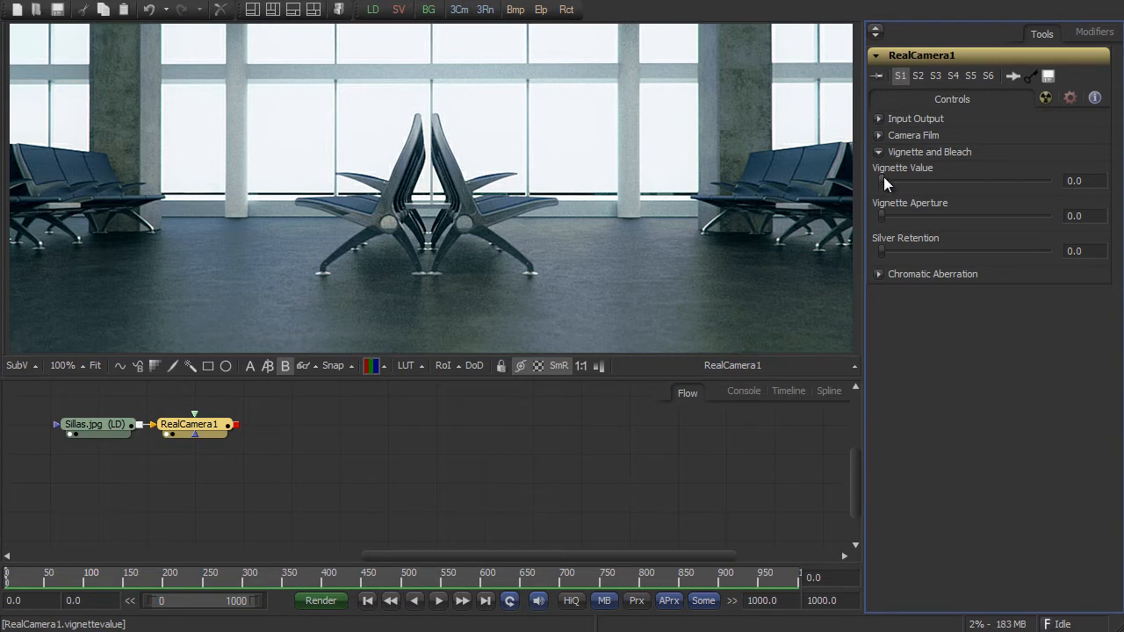
left_click_drag(883, 177, 965, 185)
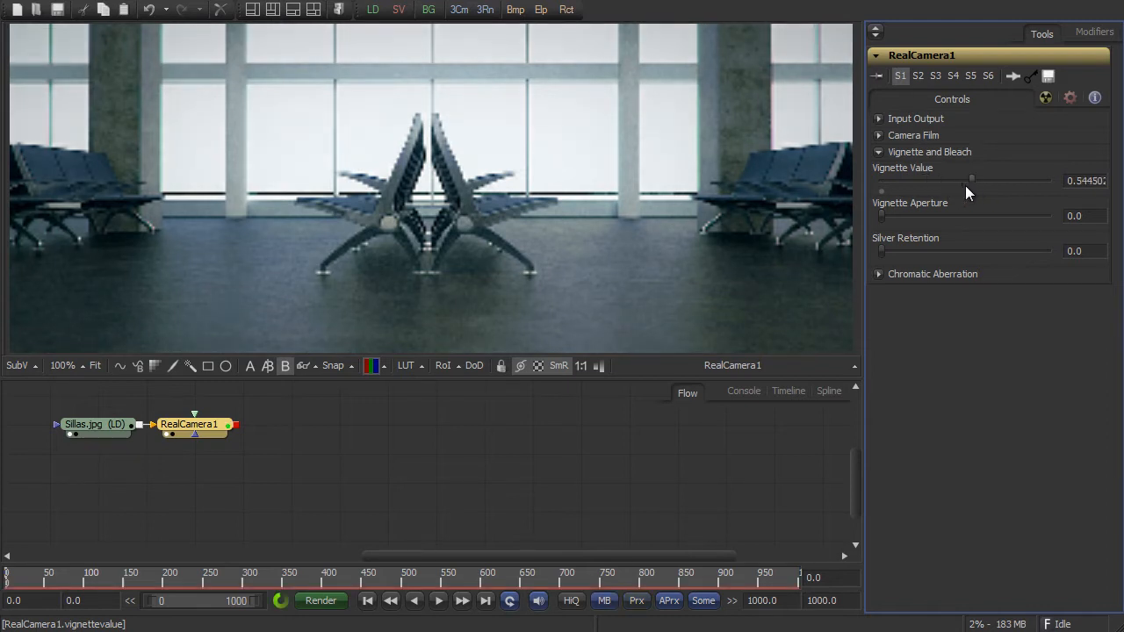
left_click_drag(881, 212, 955, 249)
left_click_drag(1015, 178, 903, 189)
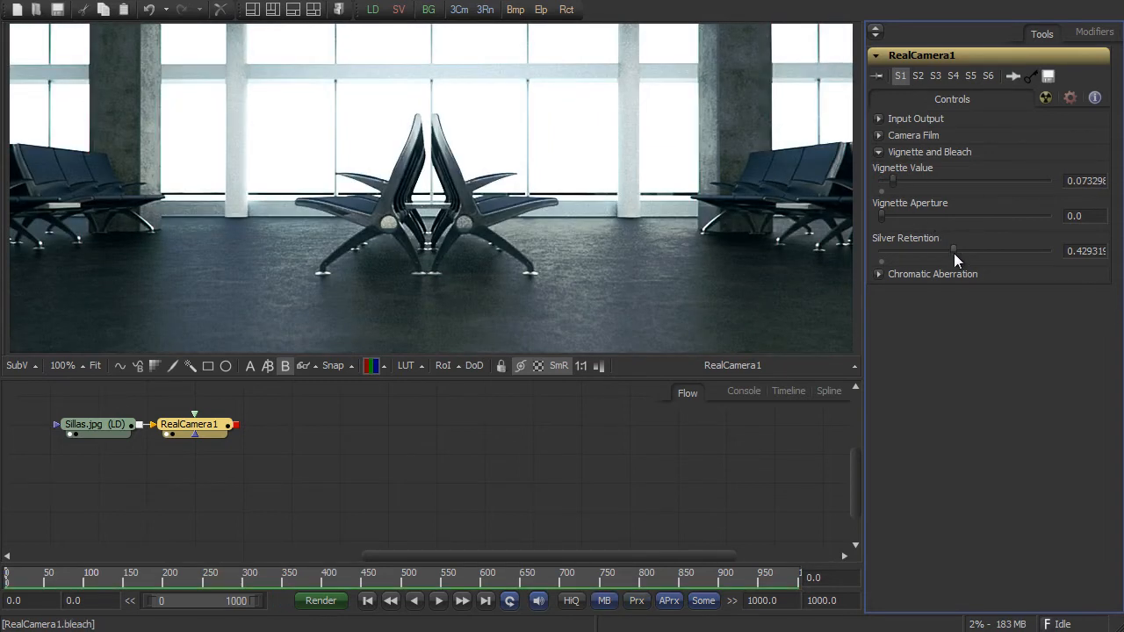
left_click_drag(954, 253, 868, 254)
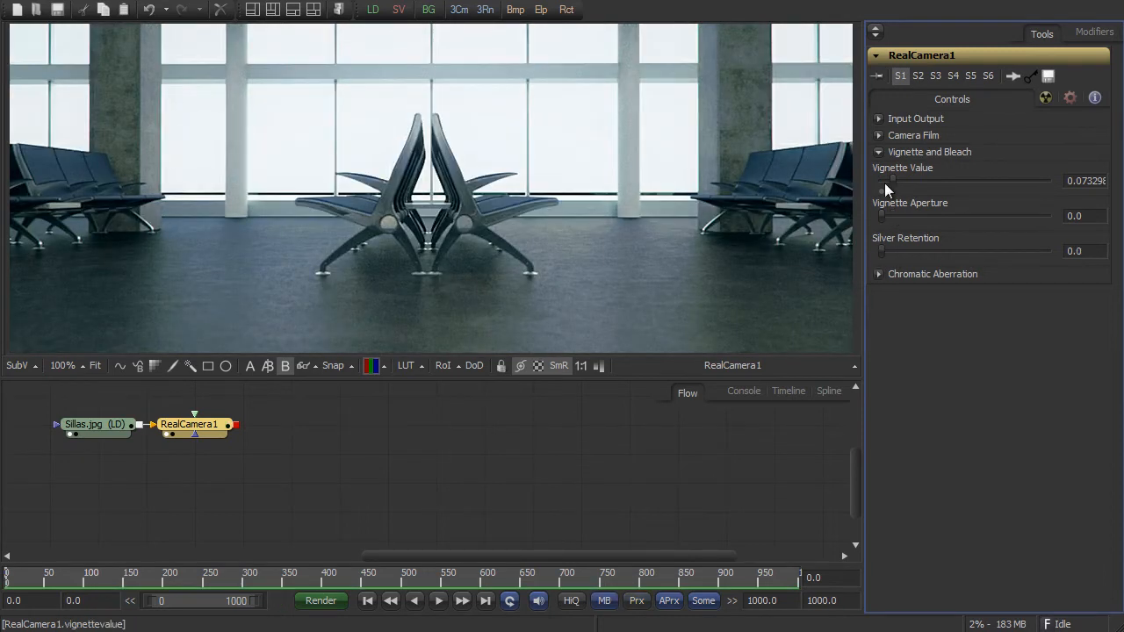
left_click(878, 152)
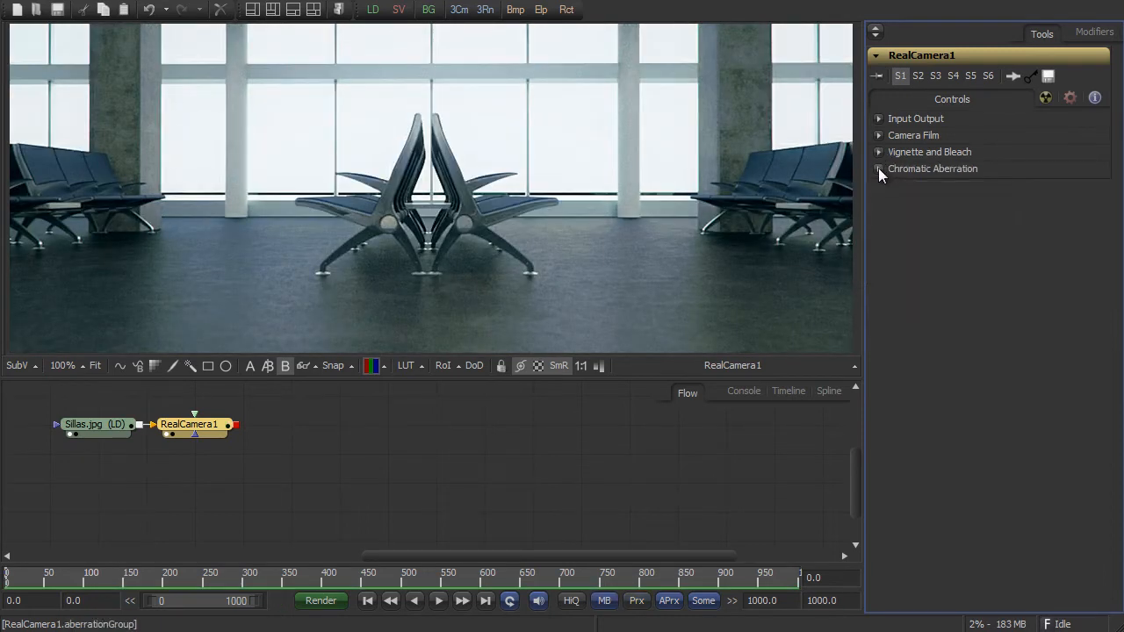
- Set the chromatic aberration by lens to about 0.18 and inspect the color fringes on the window frames at 400%
left_click(877, 167)
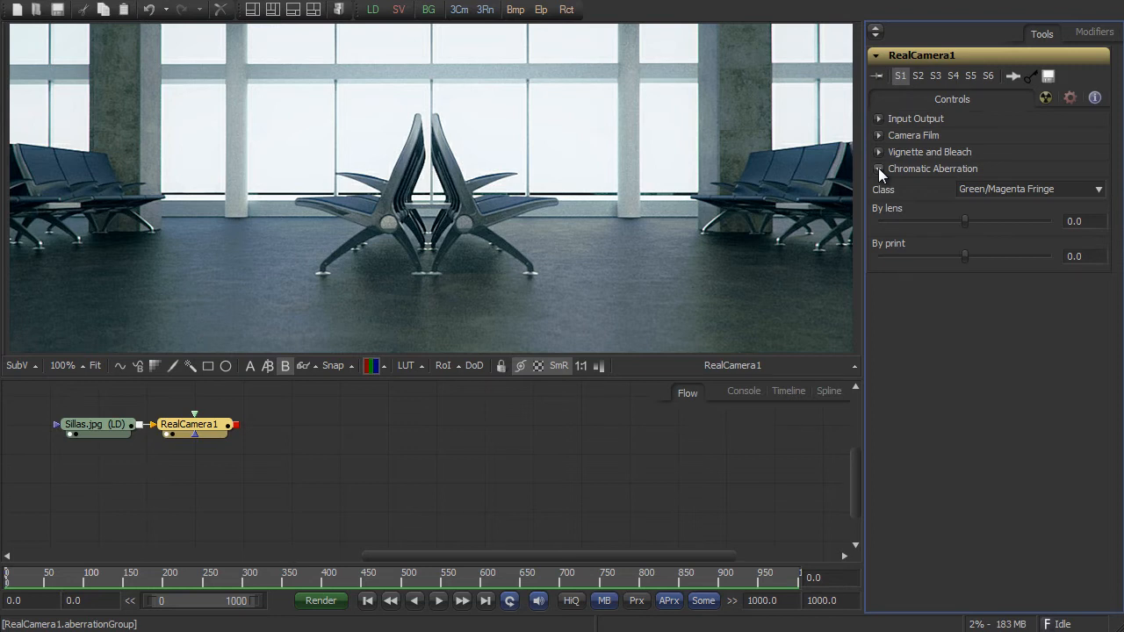
left_click_drag(965, 221, 980, 220)
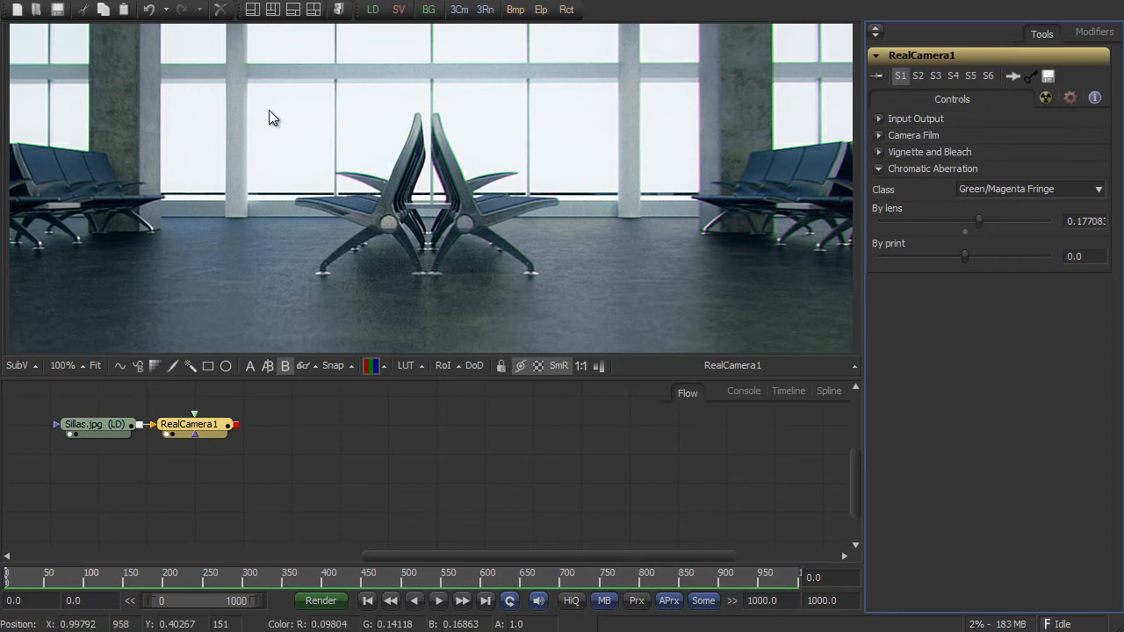
left_click_drag(215, 98, 301, 174)
scroll(236, 157, "up", 5)
scroll(232, 157, "down", 1)
left_click_drag(222, 155, 441, 247)
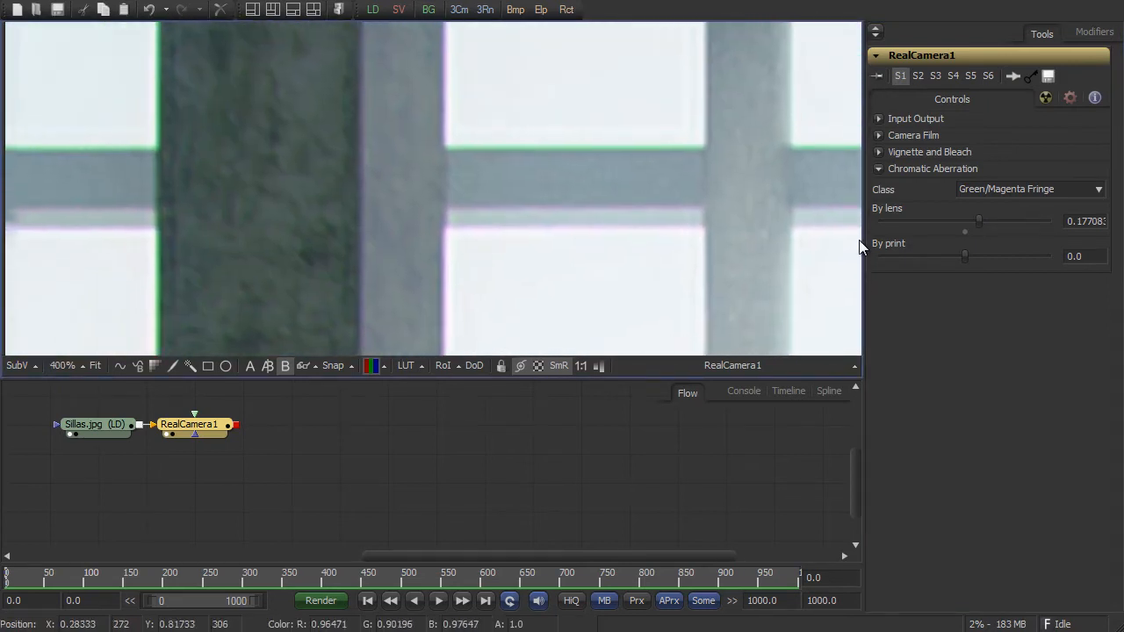
- Try the Red/Cyan and Blue/Yellow fringe classes, and set the aberration class back to Green/Magenta Fringe
left_click(984, 188)
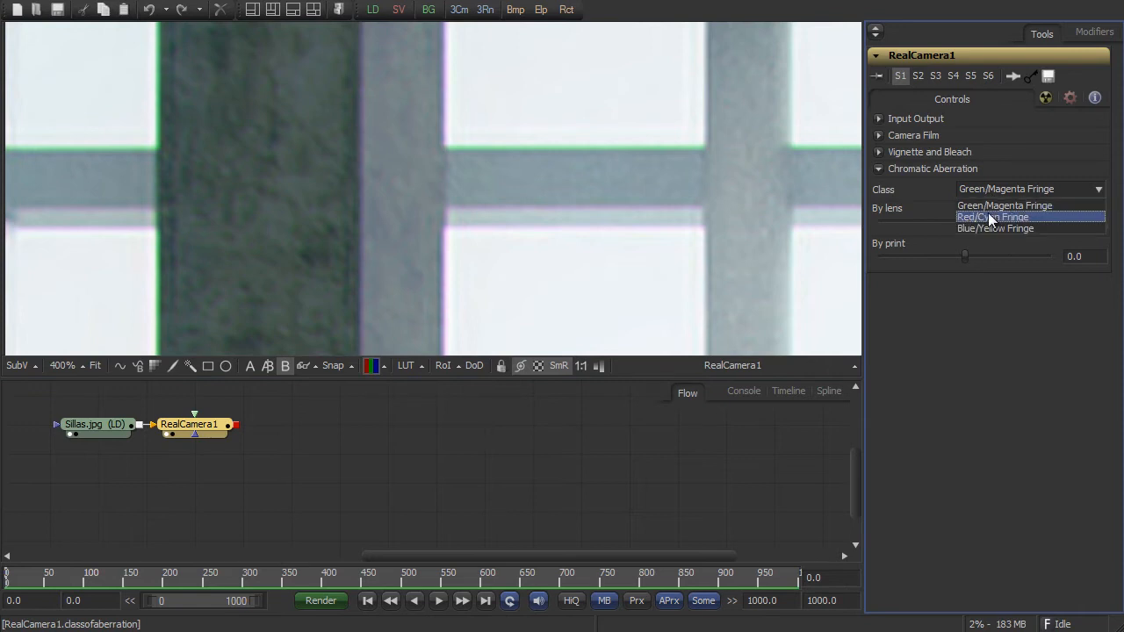
left_click(988, 215)
left_click(995, 189)
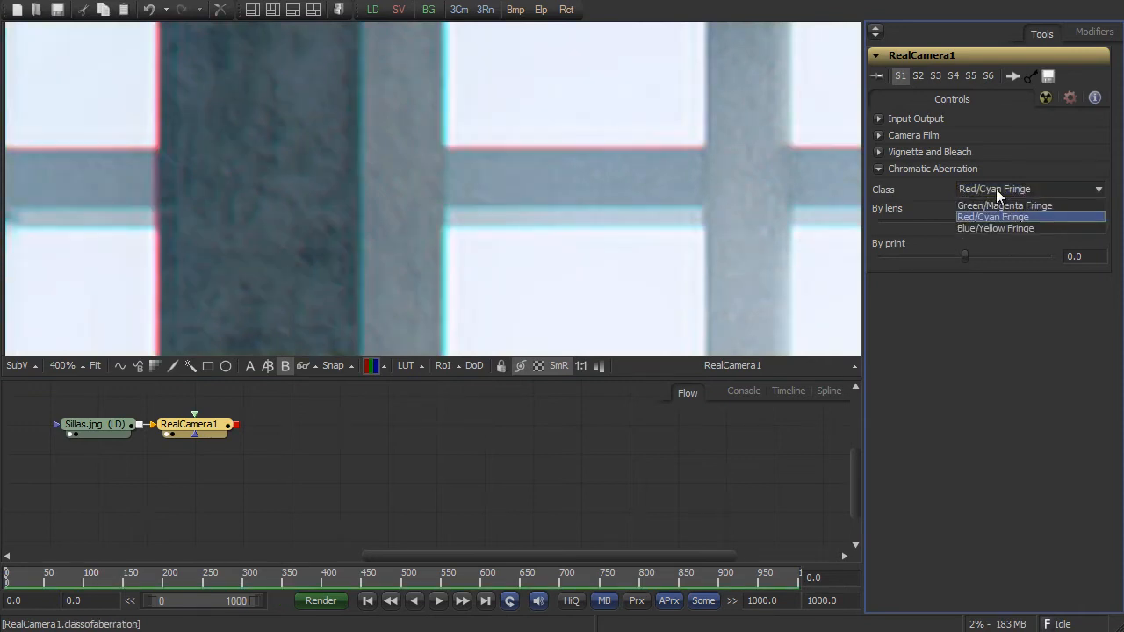
left_click(997, 229)
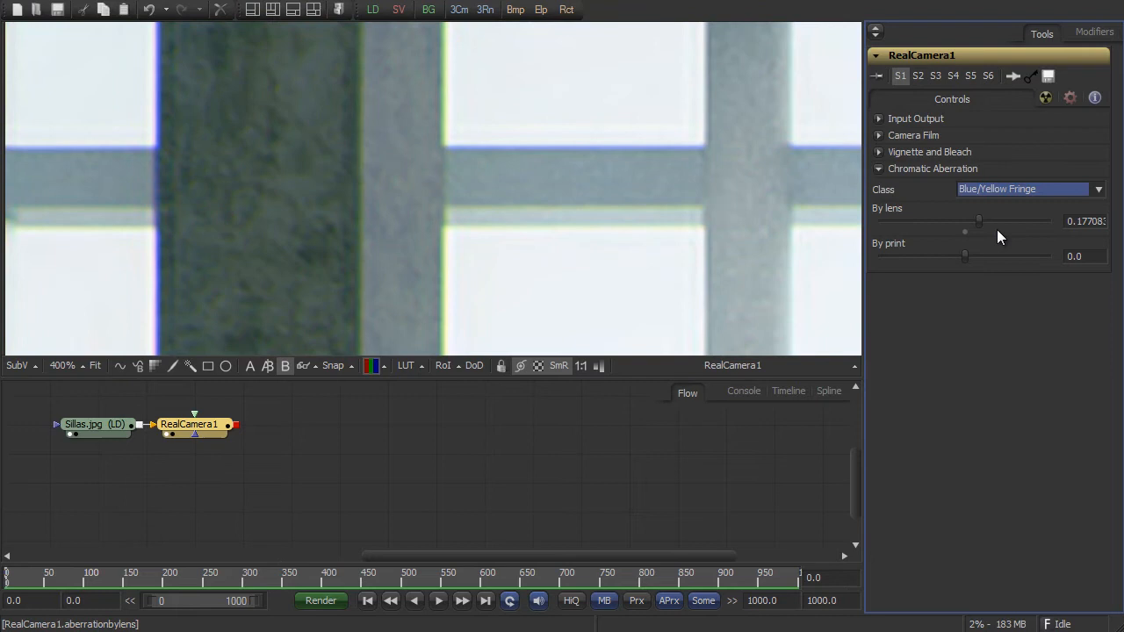
left_click(1004, 193)
left_click(1005, 204)
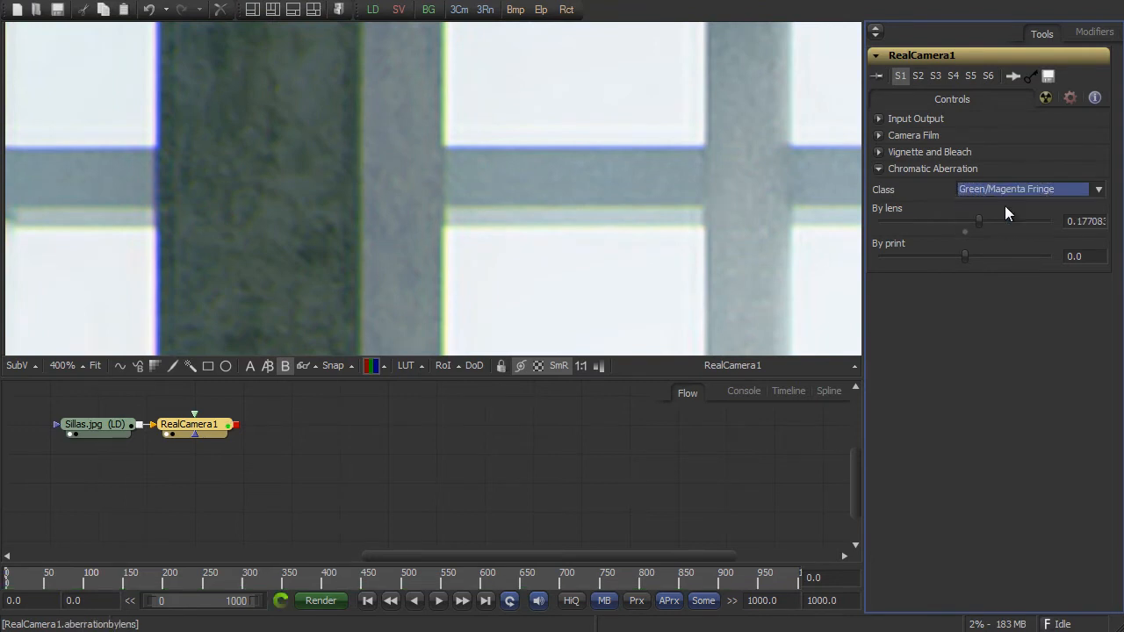
- Return the image view to 100% and reduce the chromatic aberration by lens to about 0.08
left_click(82, 364)
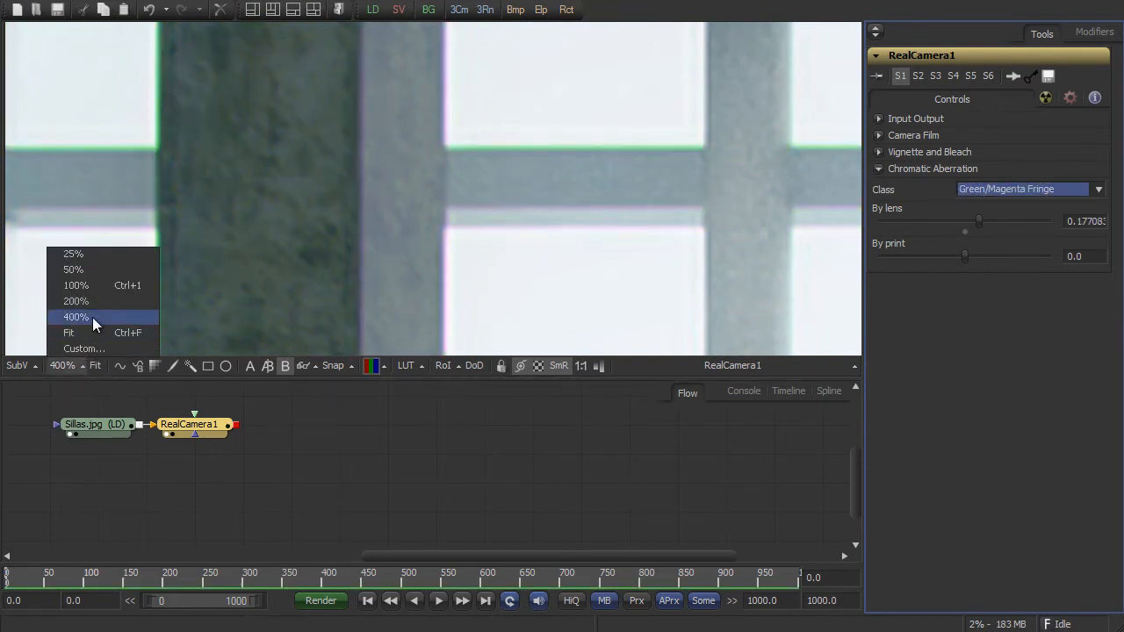
left_click(92, 291)
left_click_drag(603, 269, 349, 171)
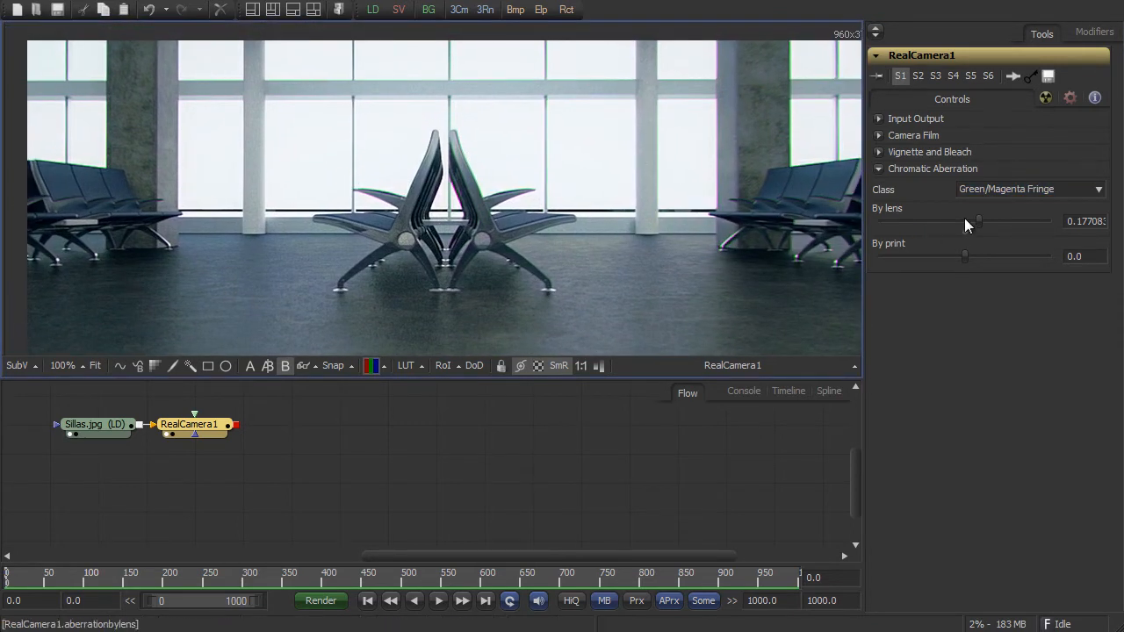
left_click_drag(978, 220, 971, 219)
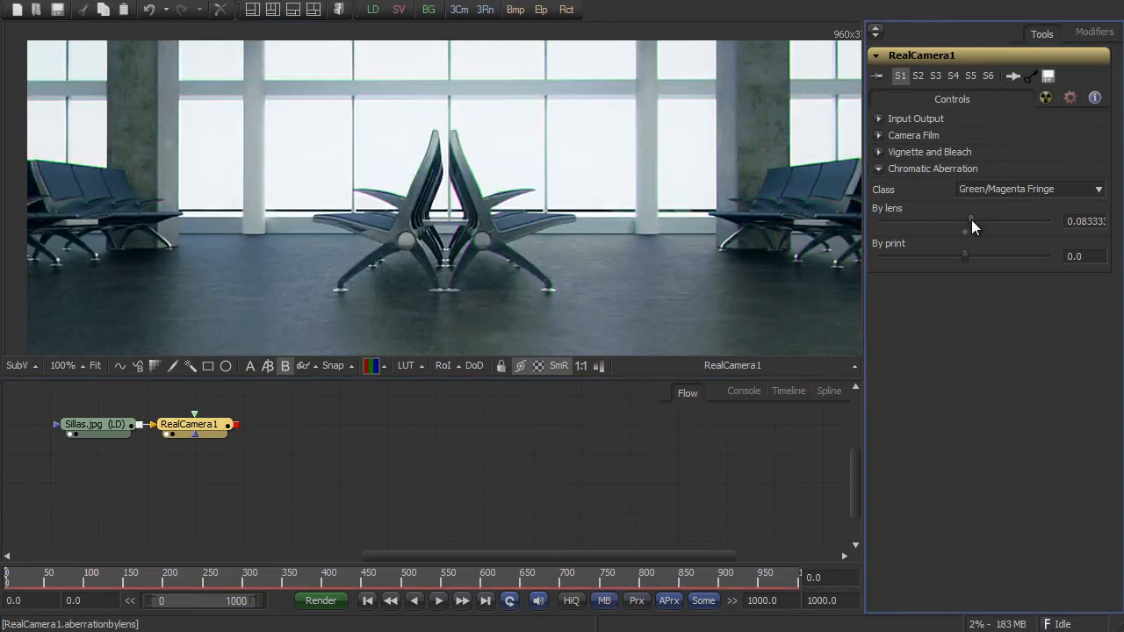
- Disable Reverse in the Camera Film settings and set the film to Agfacolor Vista 200
left_click(879, 135)
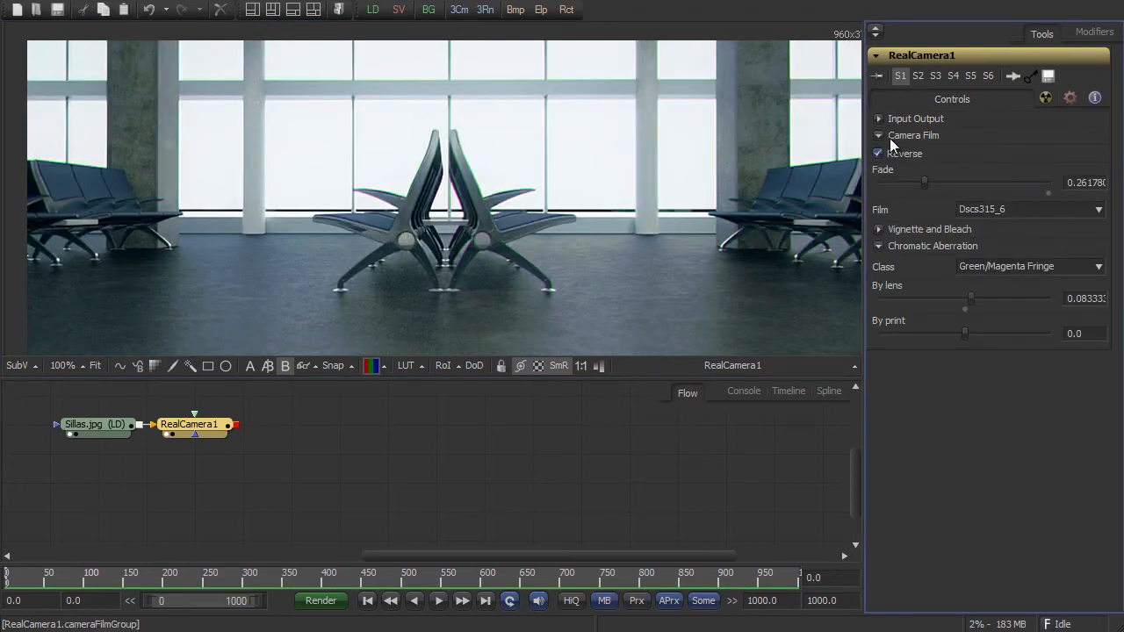
left_click(880, 153)
left_click(1004, 207)
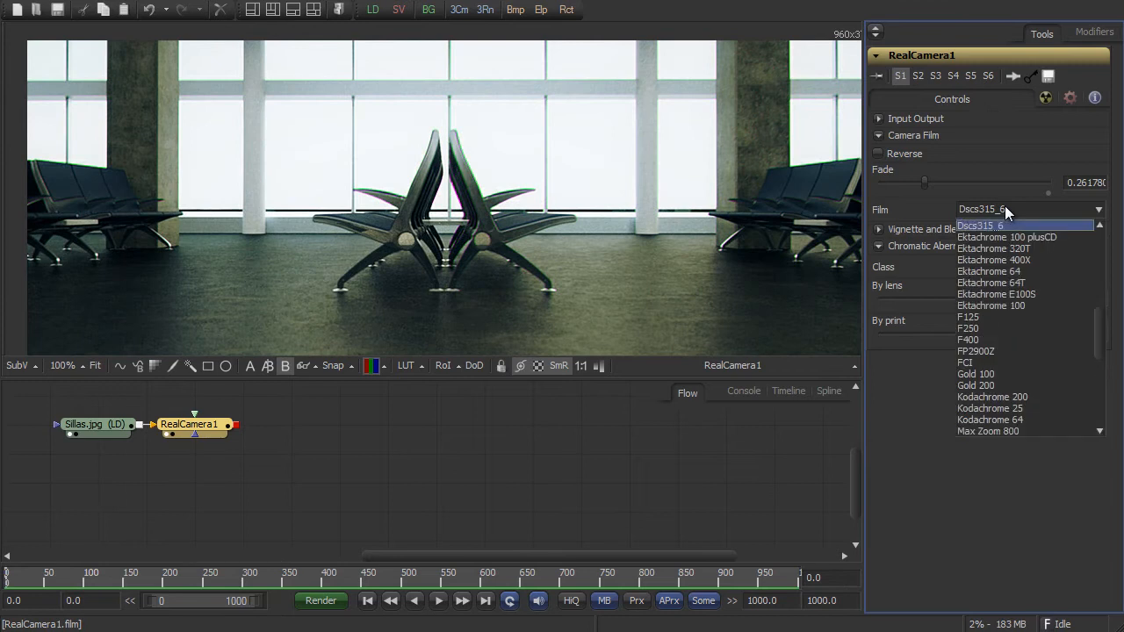
scroll(1024, 263, "up", 7)
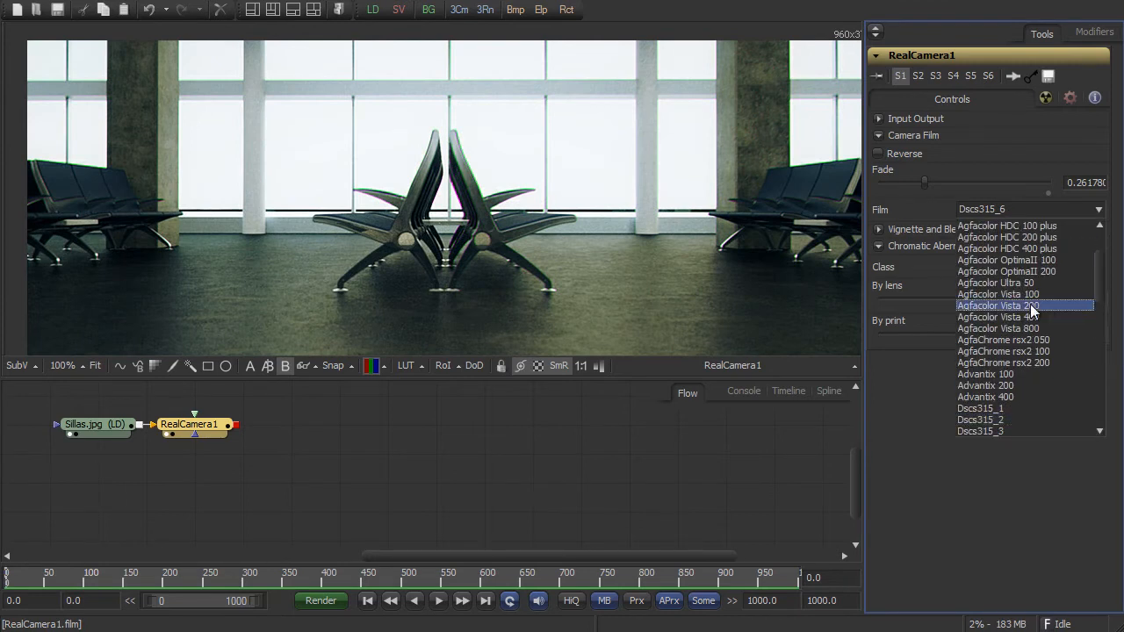
left_click(1030, 305)
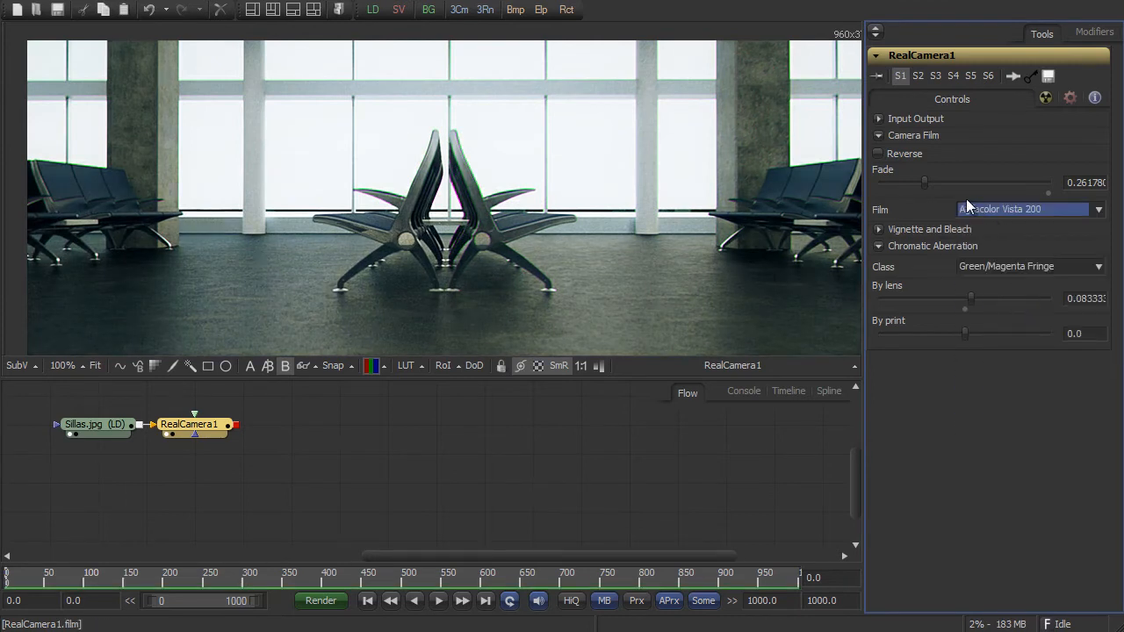
- Raise the film fade to about 0.87, and set the vignette value to about 0.90 with an aperture of about 0.21
left_click_drag(924, 182, 1027, 182)
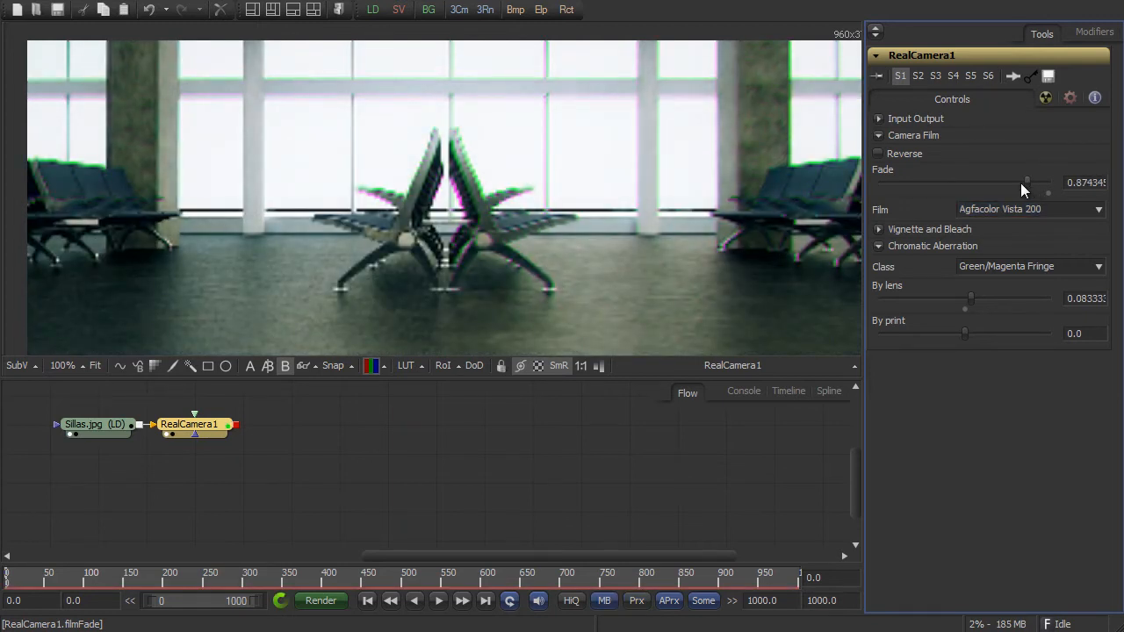
left_click(880, 230)
left_click_drag(906, 257, 1032, 255)
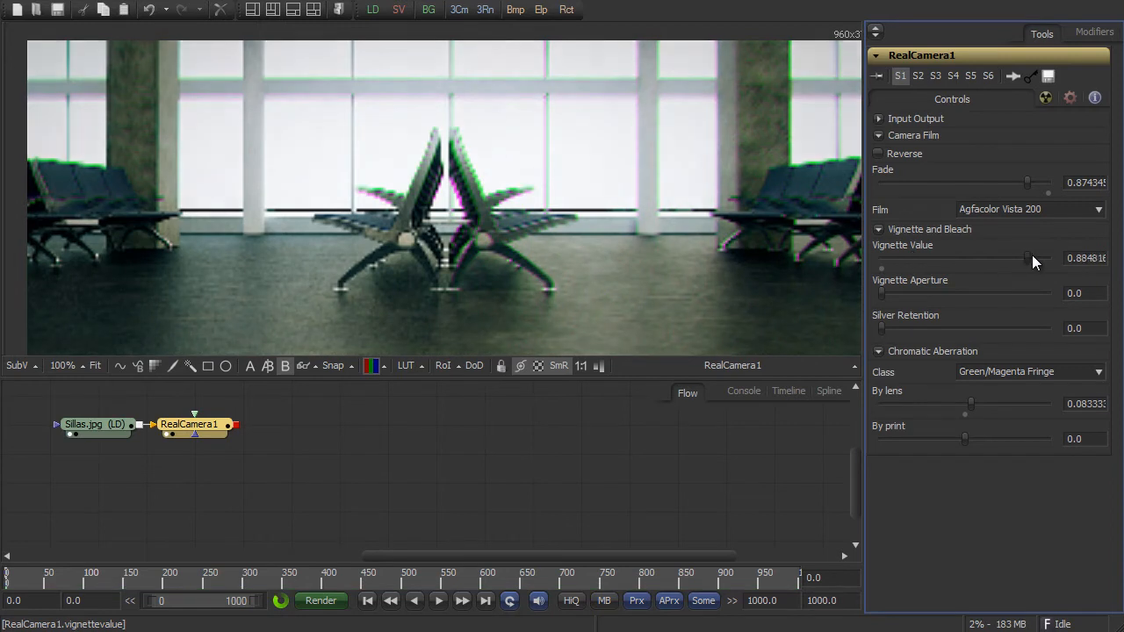
left_click_drag(882, 293, 916, 289)
- Set the input gain to about 1.18 and silver retention to about 0.15, and compare the chairs image with the original in split view
left_click(879, 116)
left_click_drag(965, 148, 980, 144)
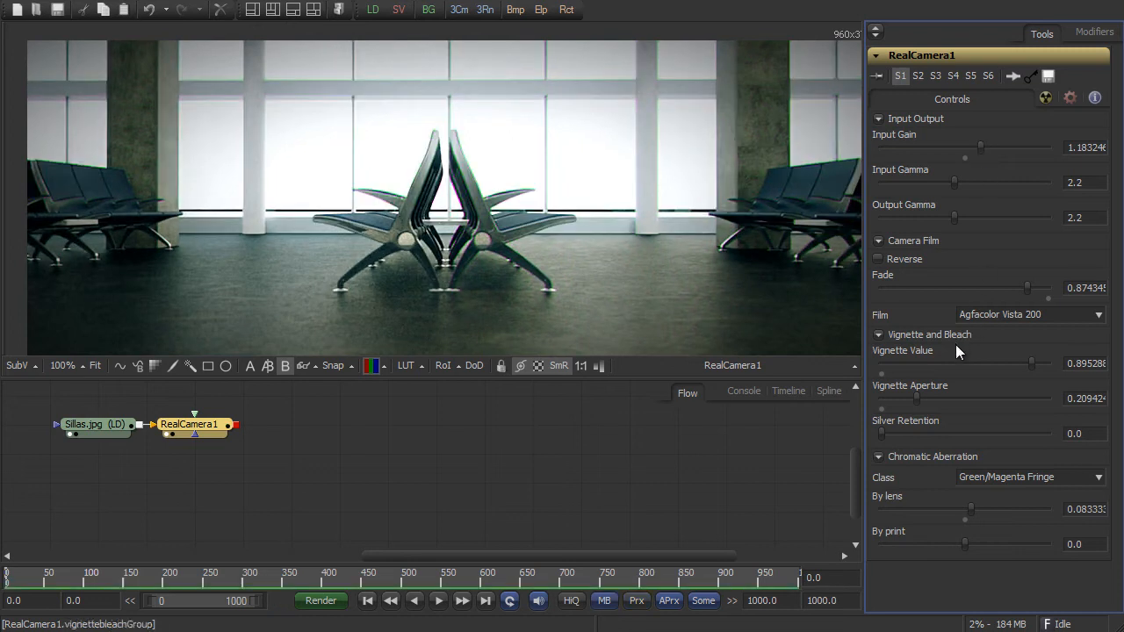
left_click_drag(883, 432, 907, 435)
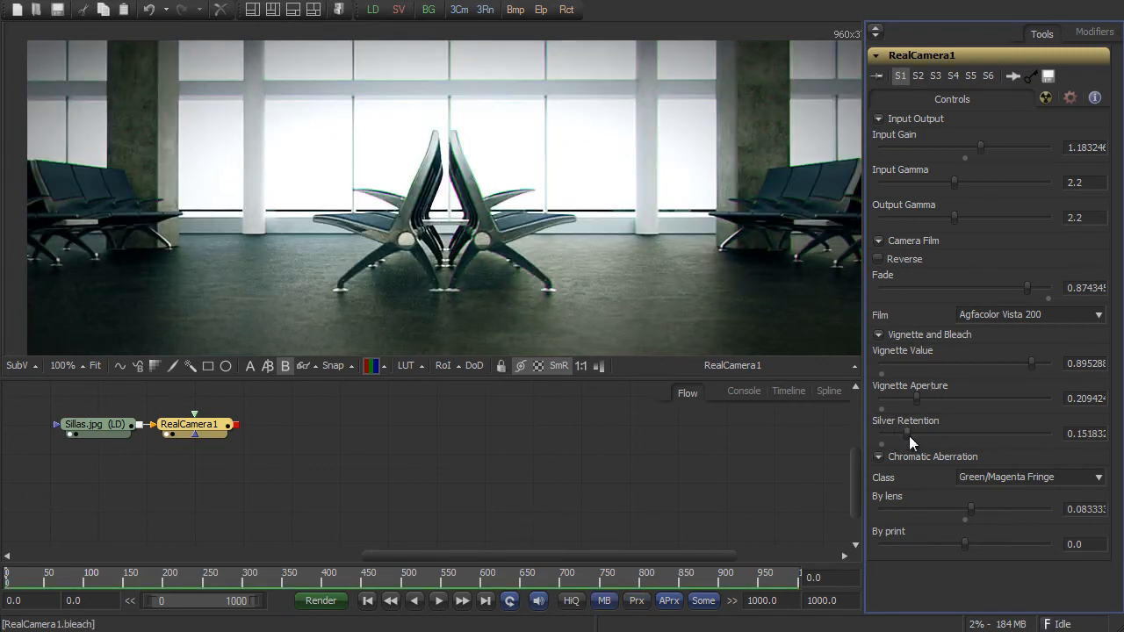
left_click(268, 367)
left_click_drag(449, 204, 47, 176)
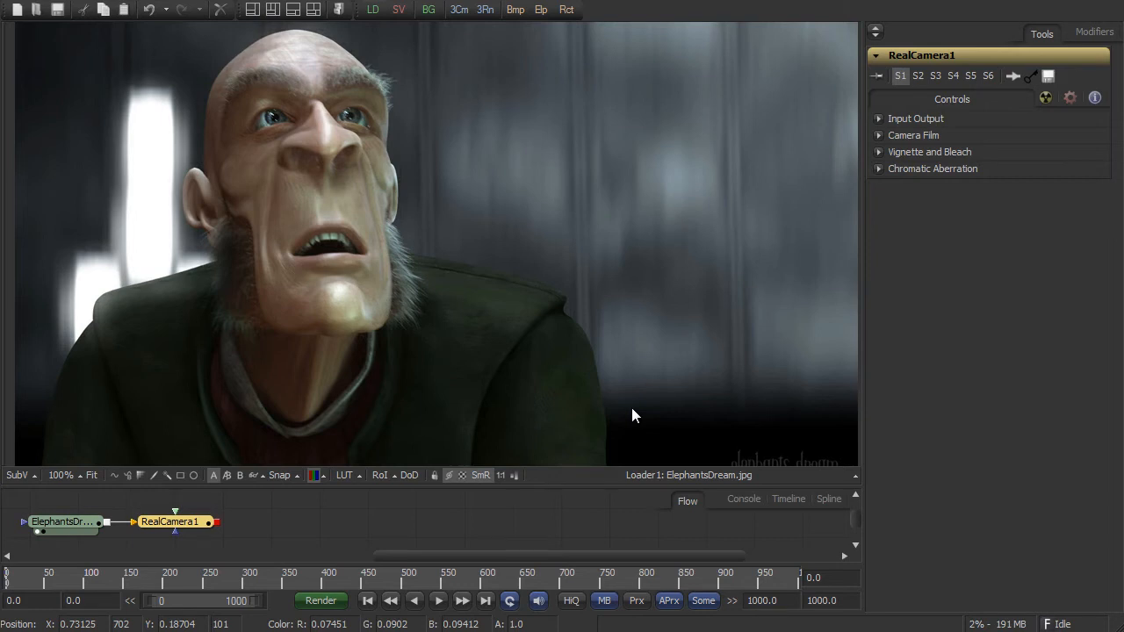
- Expand all control groups of the RealCamera node on the ElephantsDream image and display the node's output in the B view
left_click(201, 525)
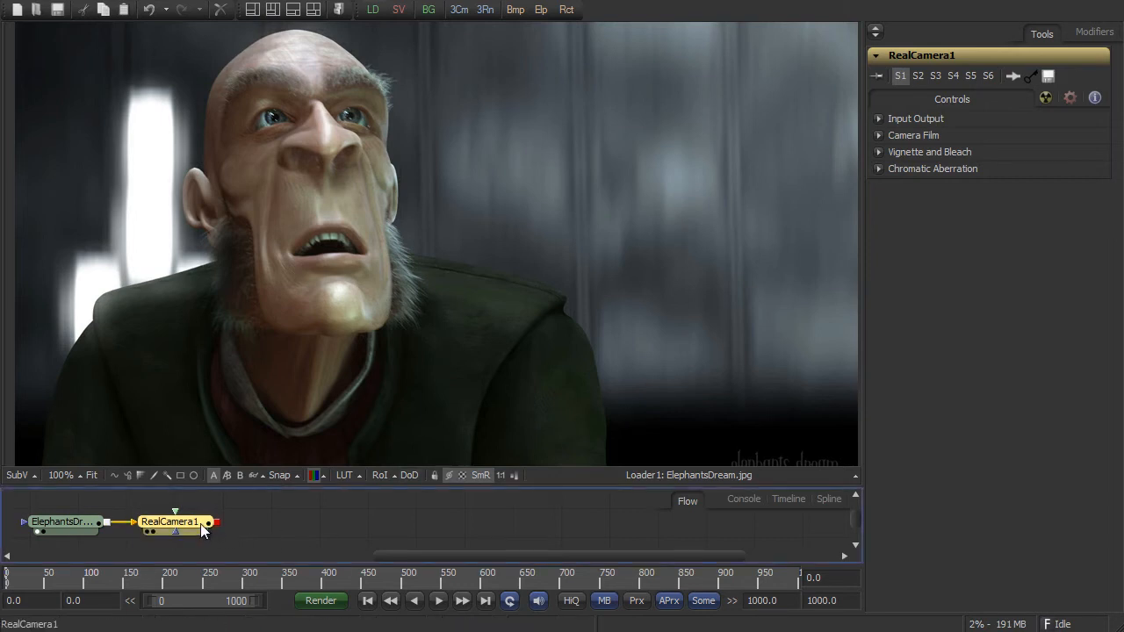
left_click(881, 118)
left_click(877, 241)
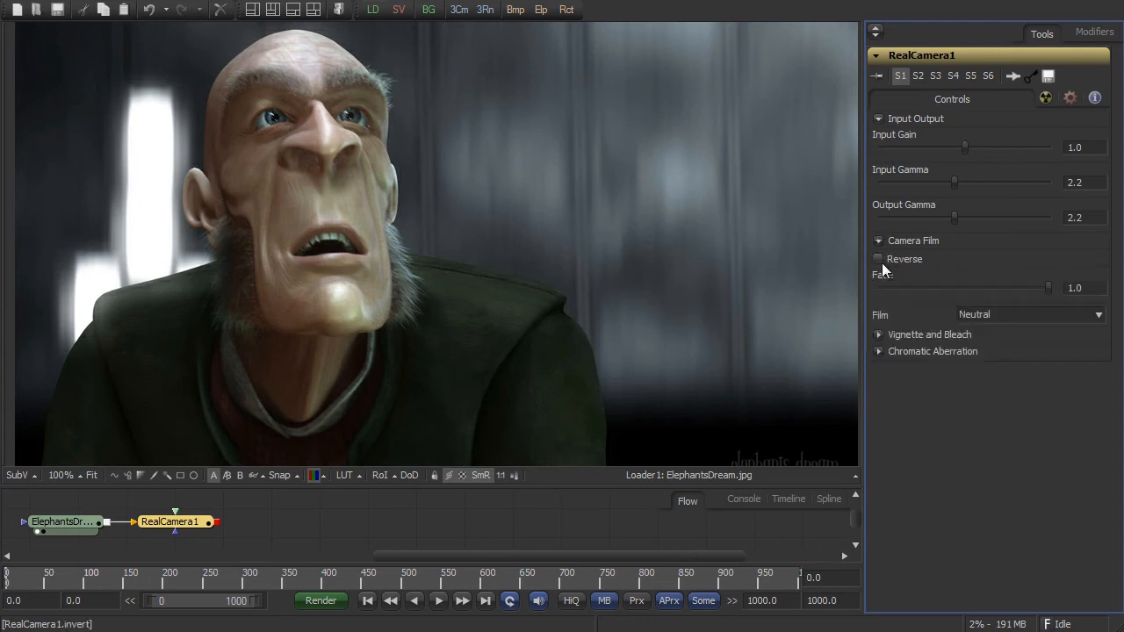
left_click(878, 334)
left_click(879, 456)
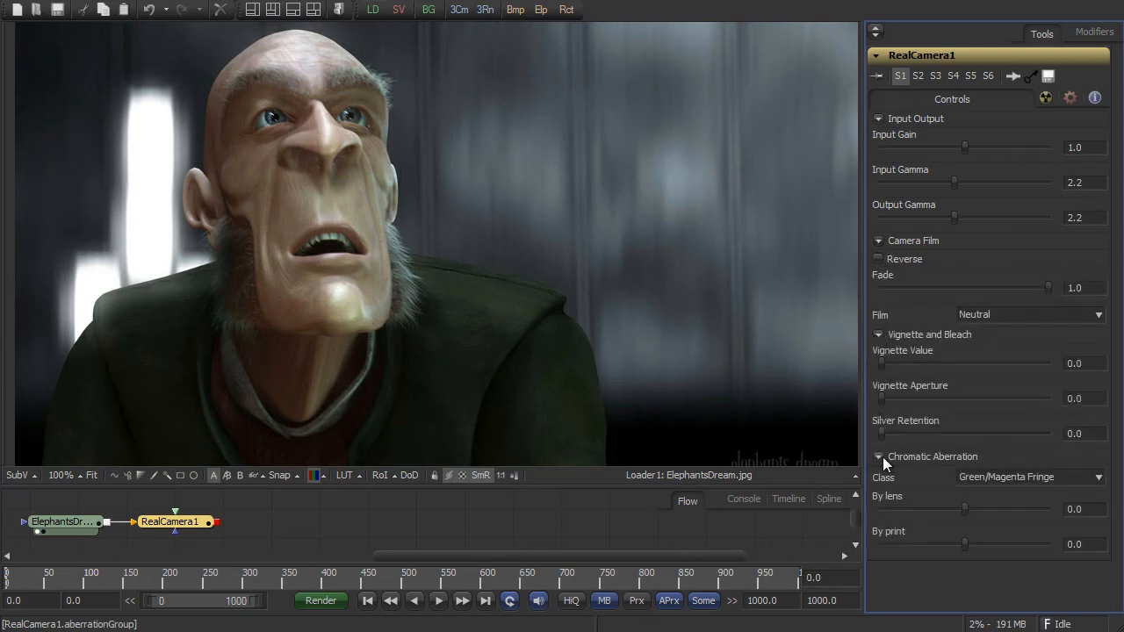
left_click(239, 475)
key("1")
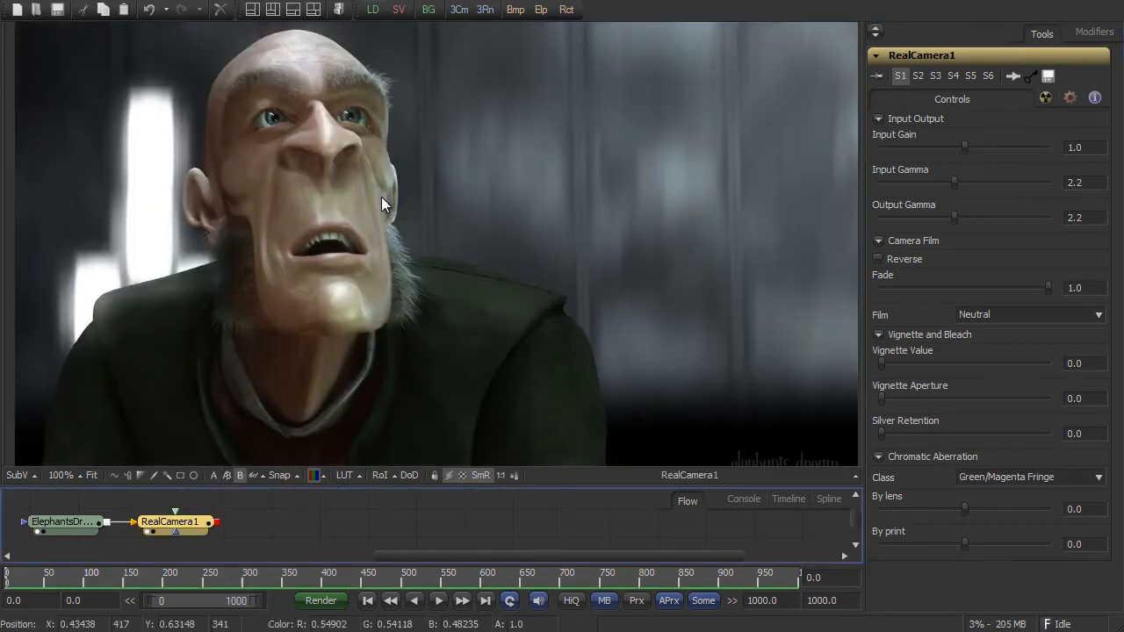
- Set the camera film for the ElephantsDream image to Agfacolor Ultra 50
left_click(978, 316)
scroll(993, 347, "down", 1)
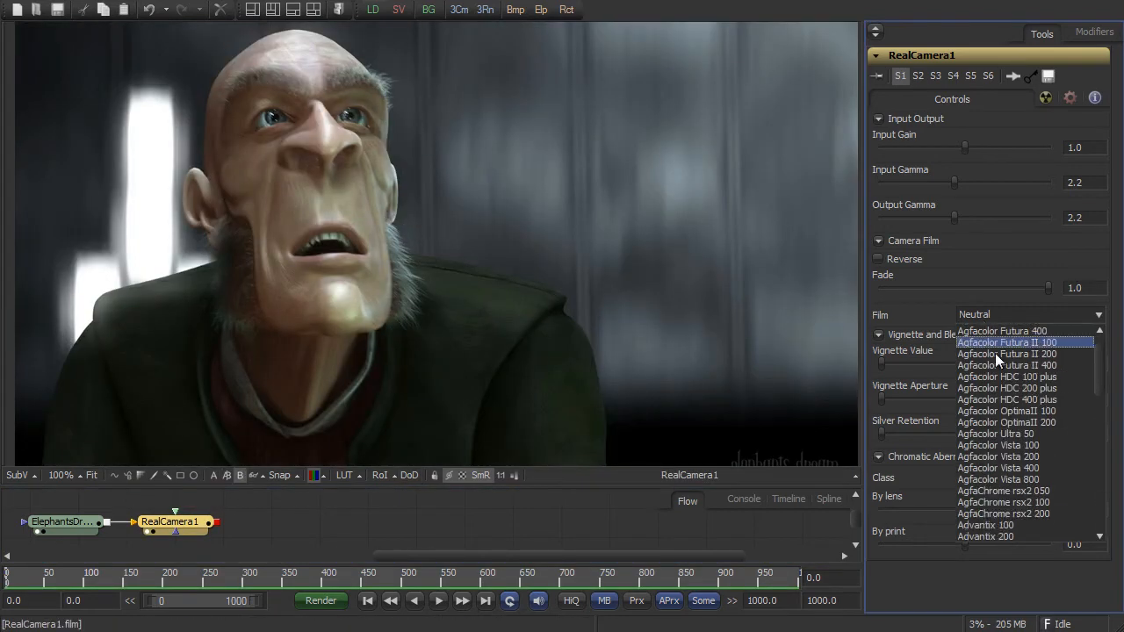
left_click(989, 434)
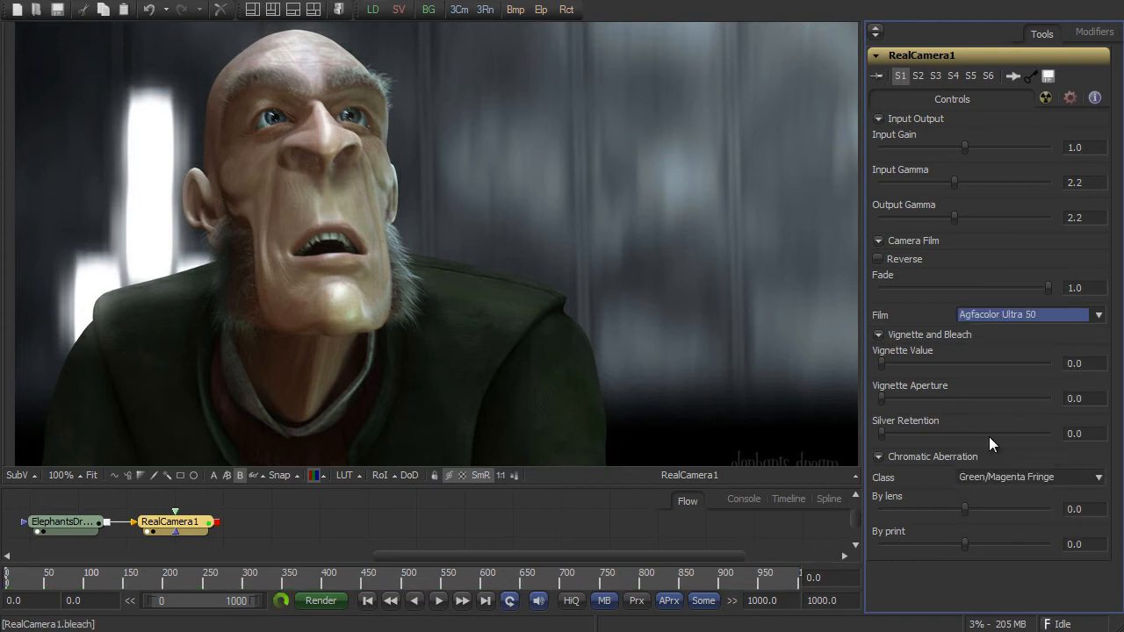
- Set the vignette value to about 0.71, with vignette aperture and silver retention both at about 0.41
left_click_drag(882, 362, 1001, 357)
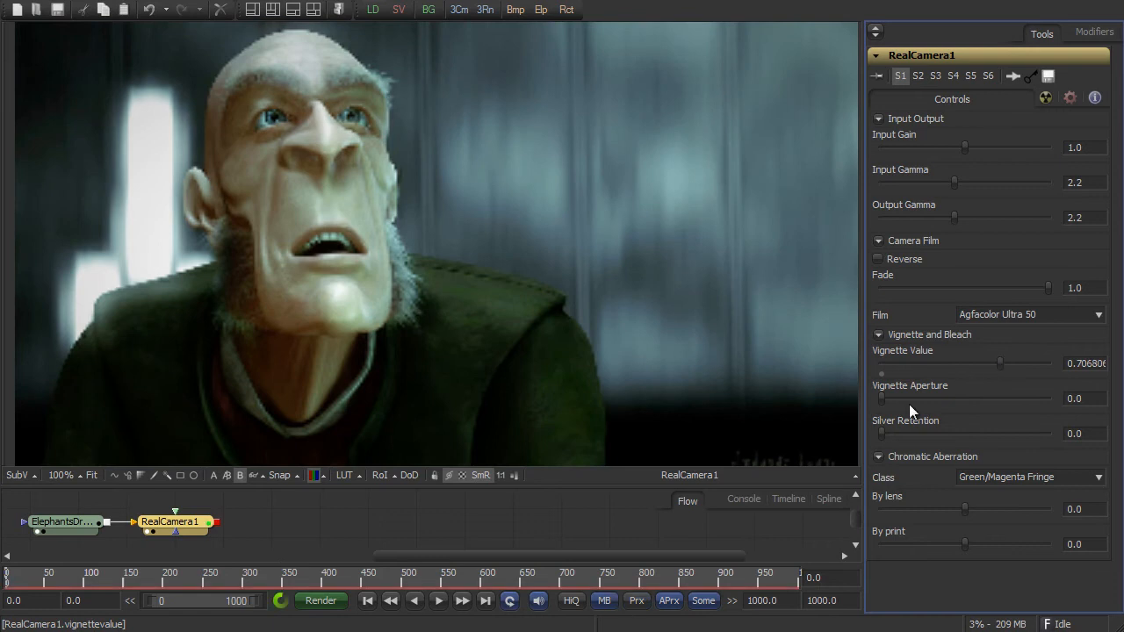
left_click_drag(883, 398, 952, 395)
left_click_drag(881, 432, 950, 427)
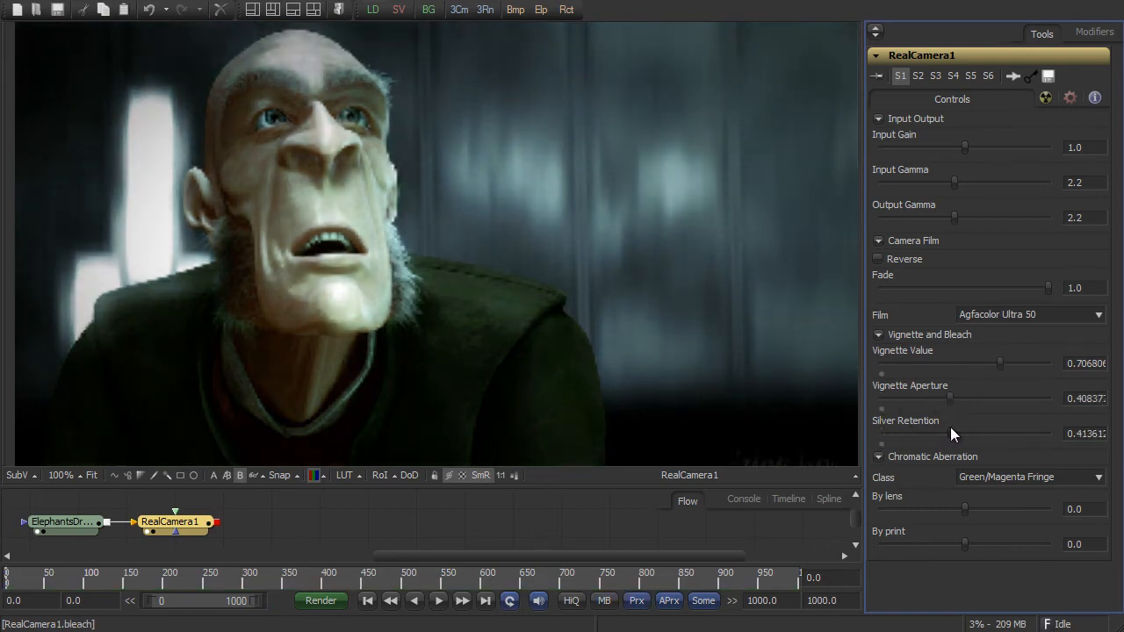
- Raise the input gain to about 1.27 and the output gamma to about 2.70, and compare the result with the original image
left_click_drag(964, 147, 988, 146)
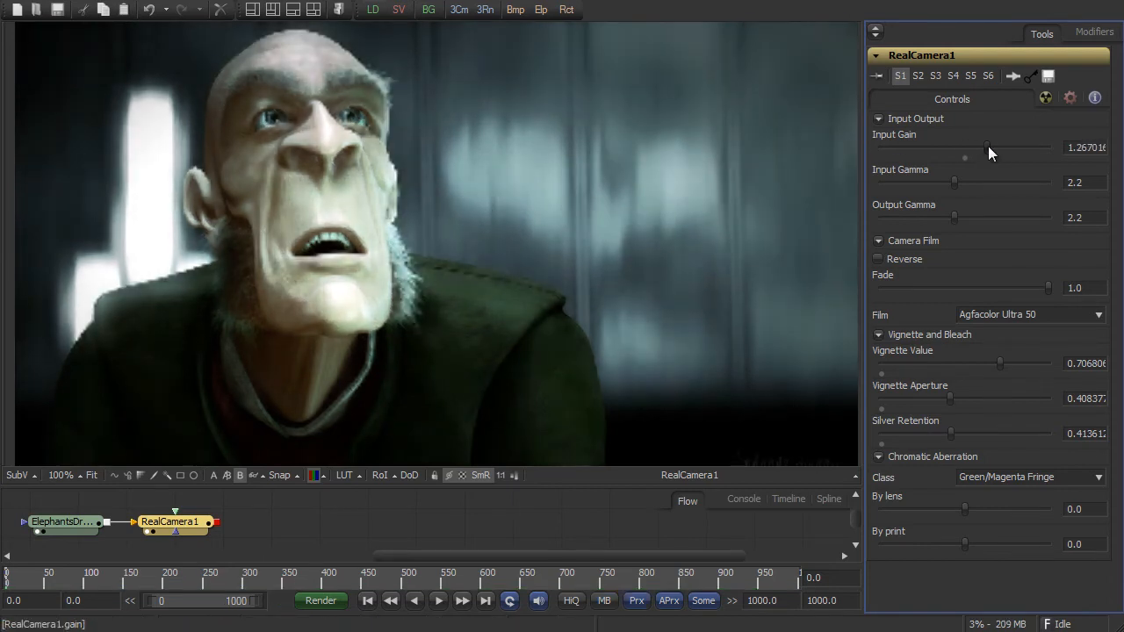
left_click_drag(956, 217, 973, 216)
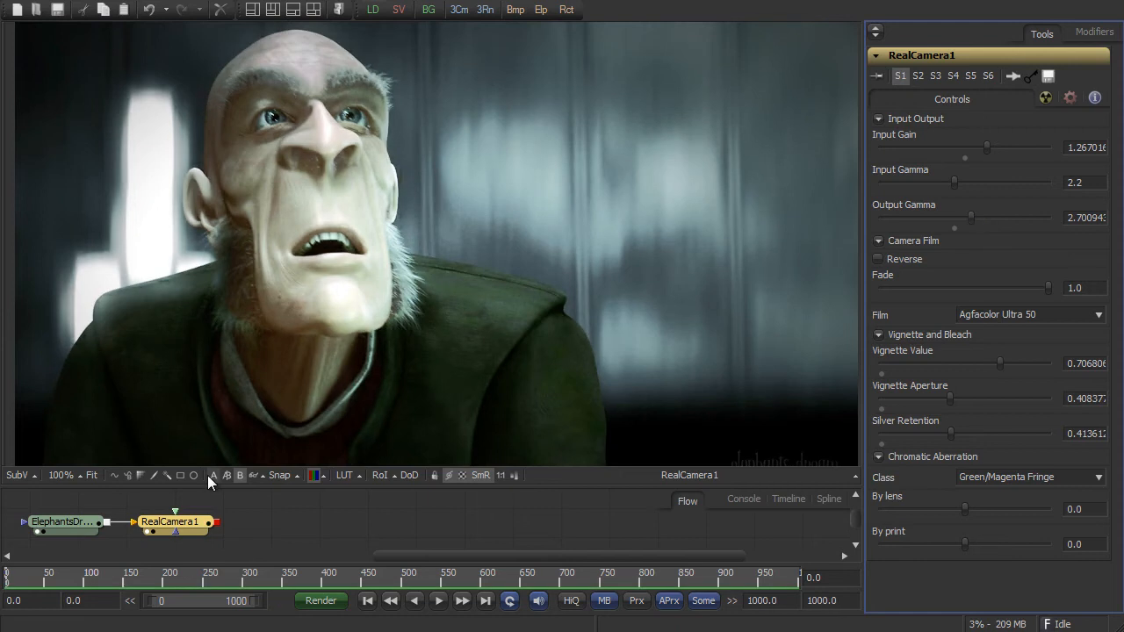
left_click(211, 474)
left_click(240, 477)
- In settings version S2, set the film to Dscs315_6 and lower the silver retention to about 0.17
left_click(1037, 315)
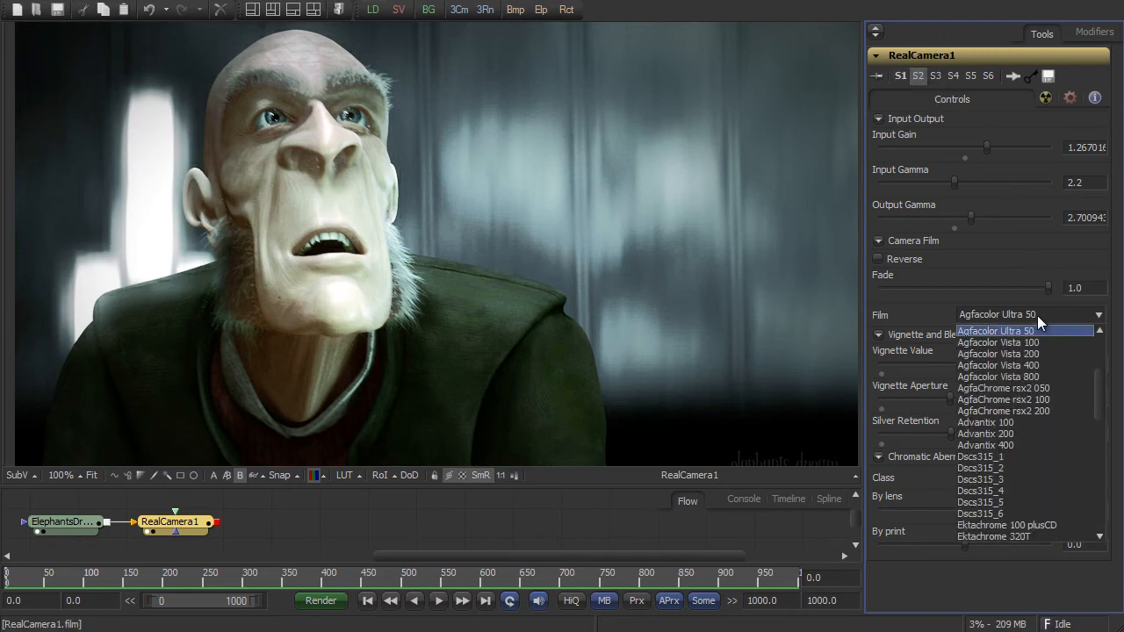
left_click(1015, 511)
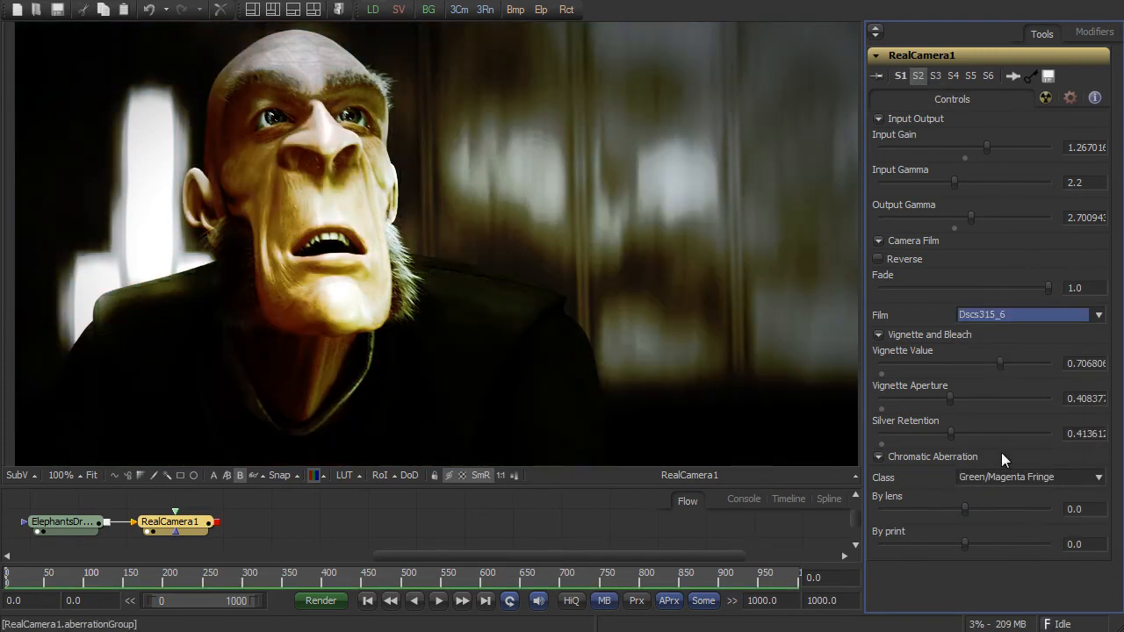
left_click_drag(951, 432, 910, 431)
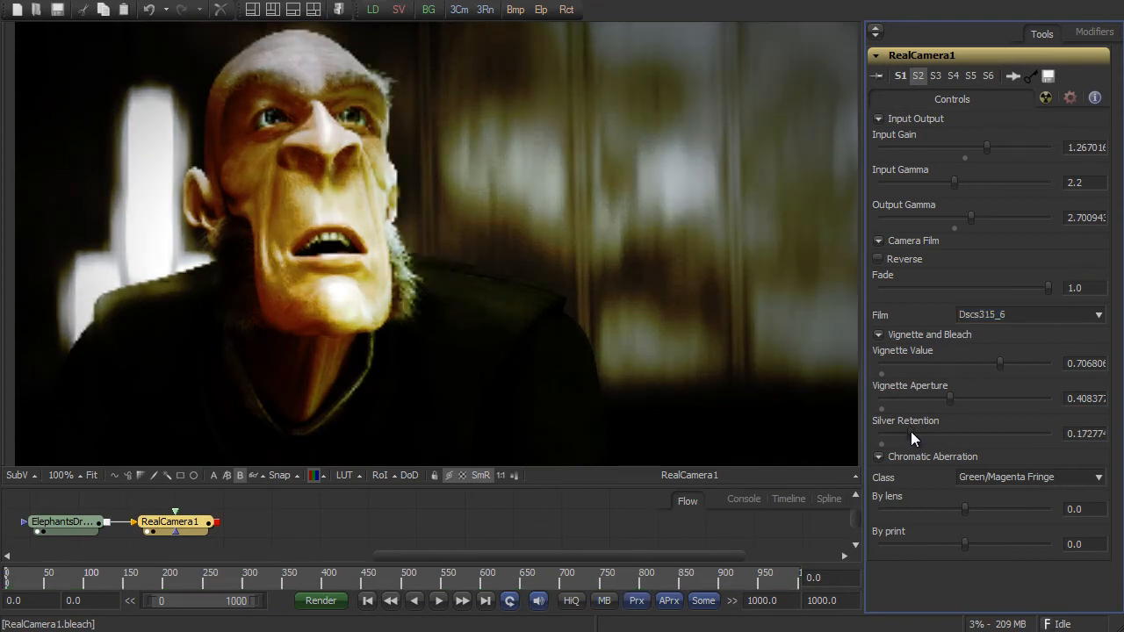
- Reduce the film fade to about 0.77 and adjust the output gamma to about 3.48
left_click_drag(970, 217, 1014, 216)
left_click_drag(1046, 288, 1013, 282)
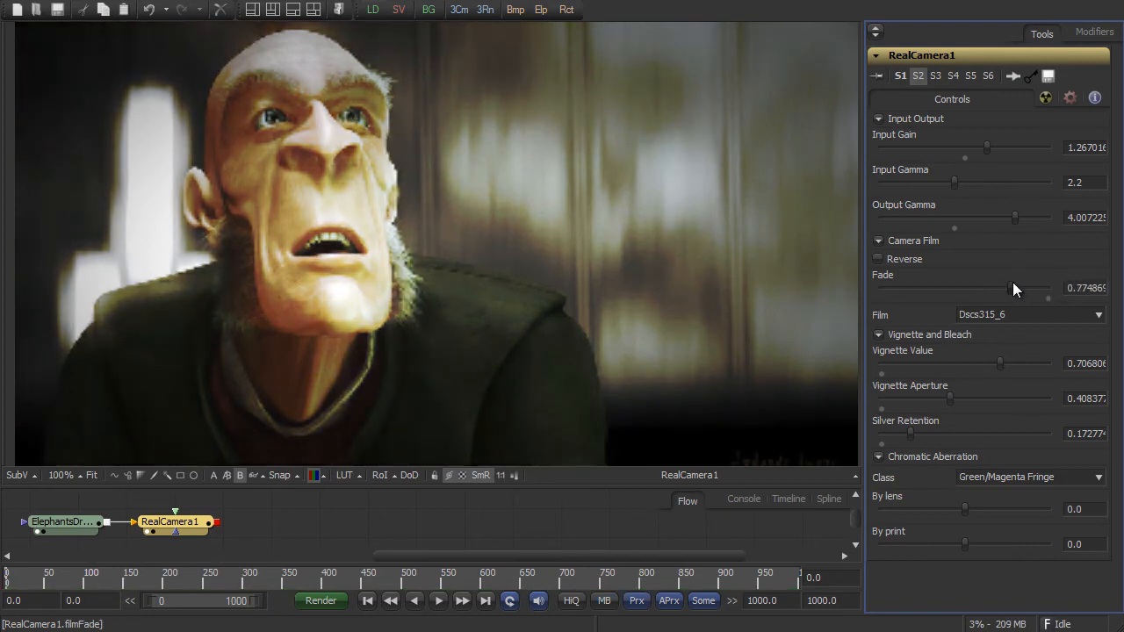
left_click_drag(1015, 217, 998, 217)
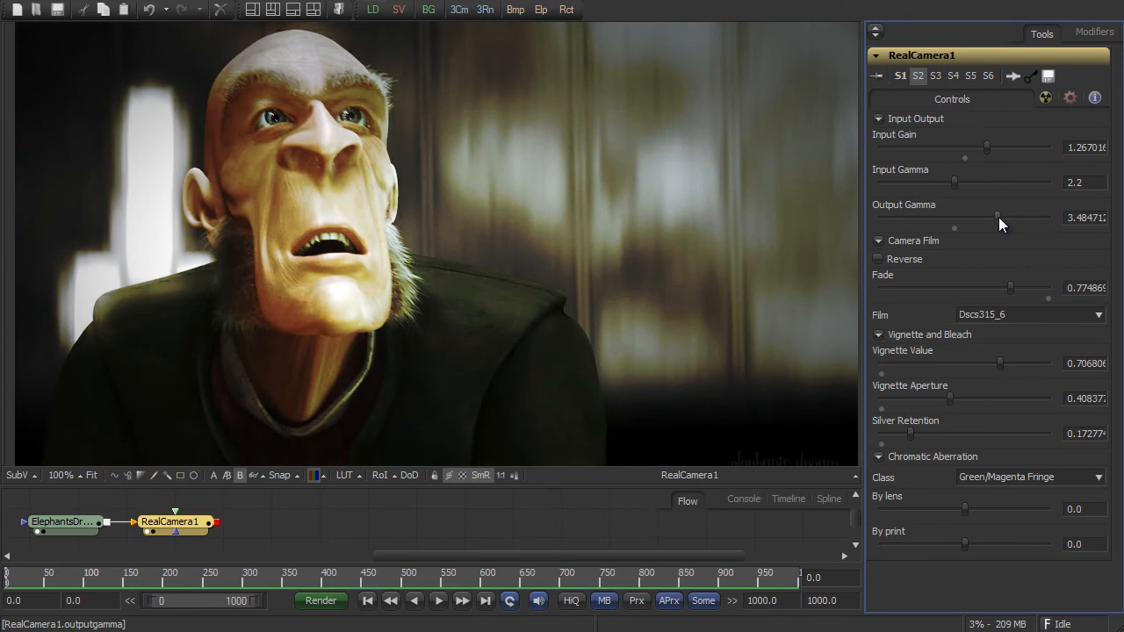
- Lower the vignette aperture to about 0.15 and compare the graded character image with the original
left_click_drag(947, 405, 904, 404)
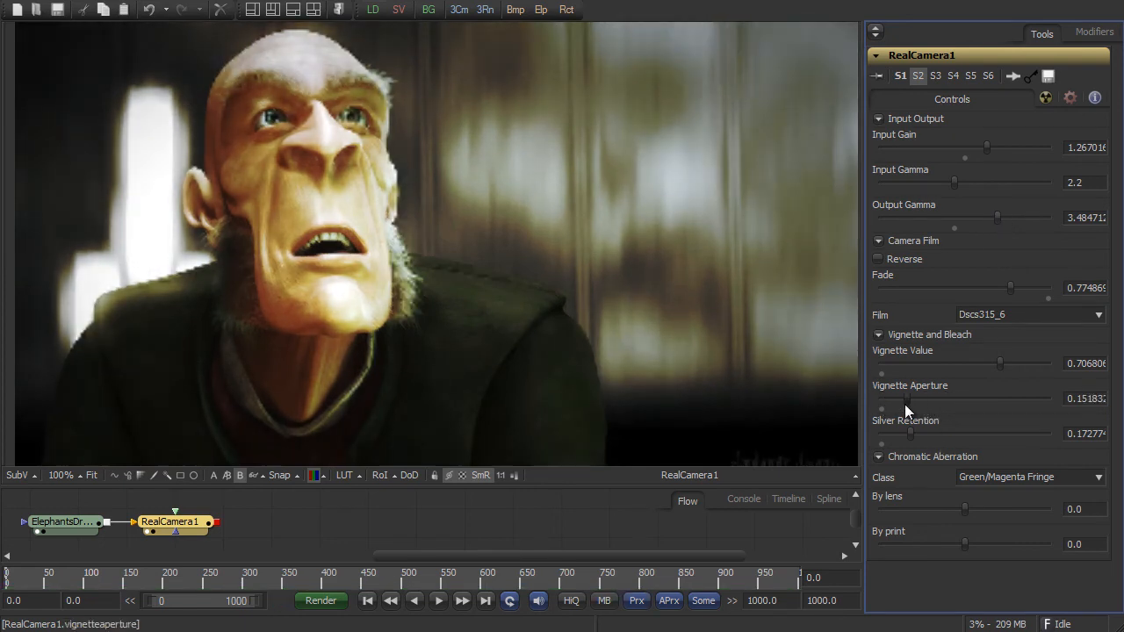
left_click(210, 474)
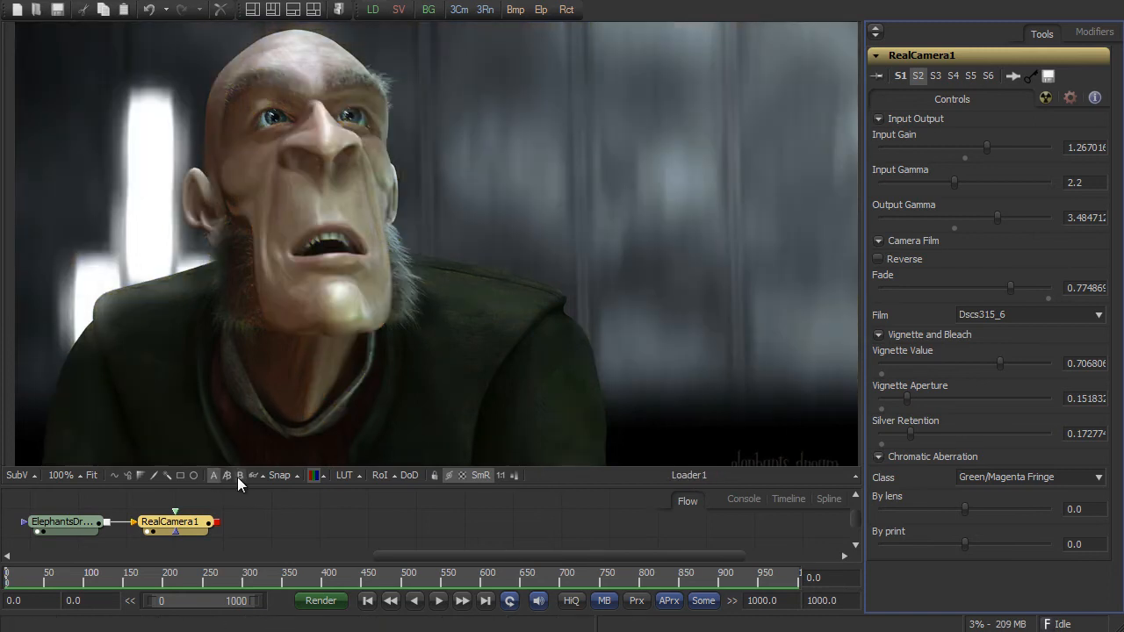
left_click(238, 477)
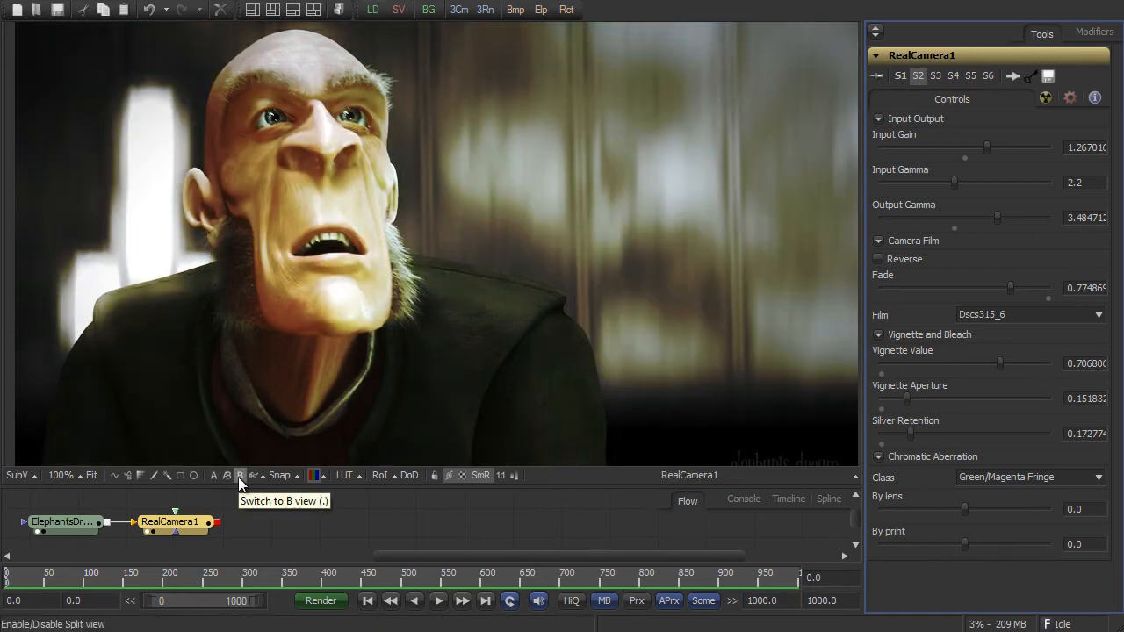